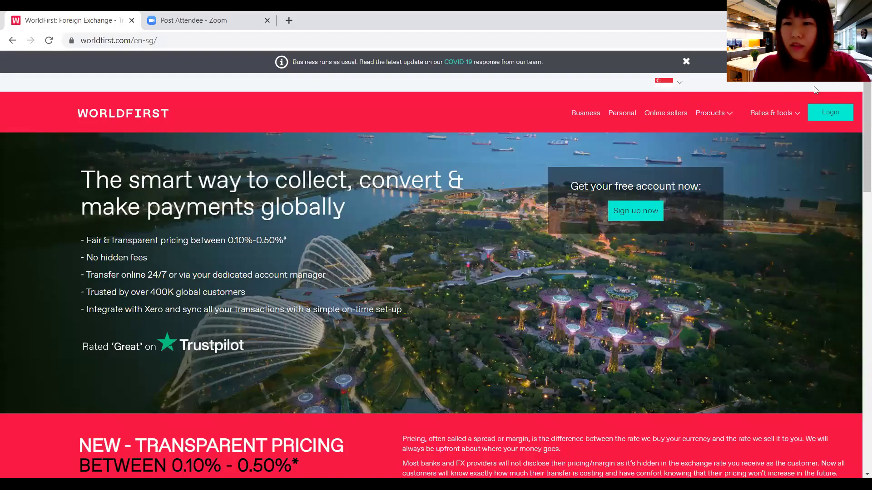
# - Enter the demo account's username and password on the WorldFirst login page and submit
pyautogui.click(830, 112)
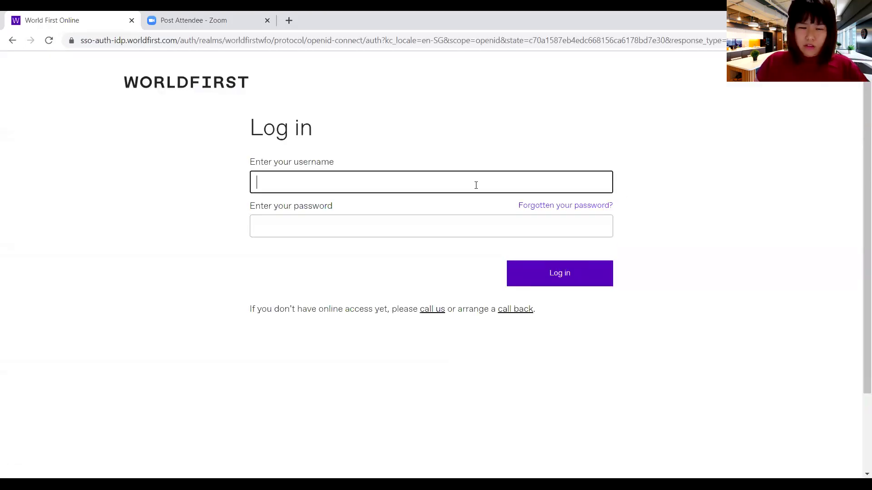
pyautogui.write('watest')
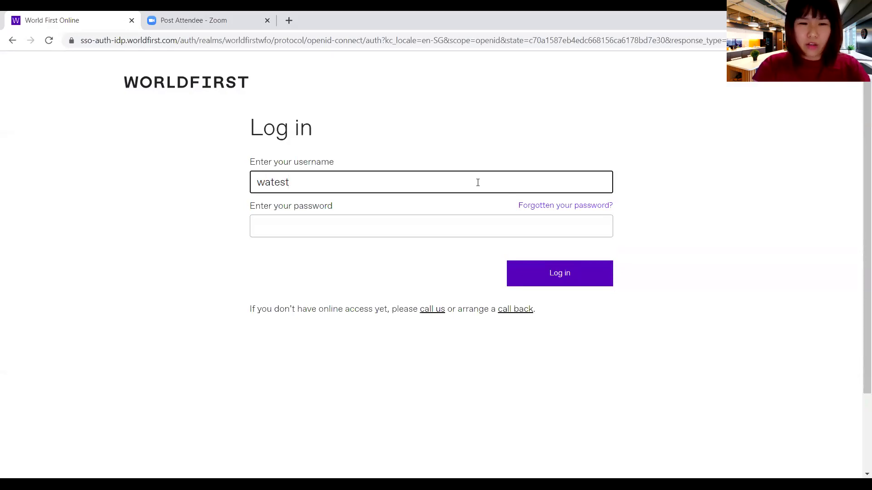
pyautogui.press('Tab')
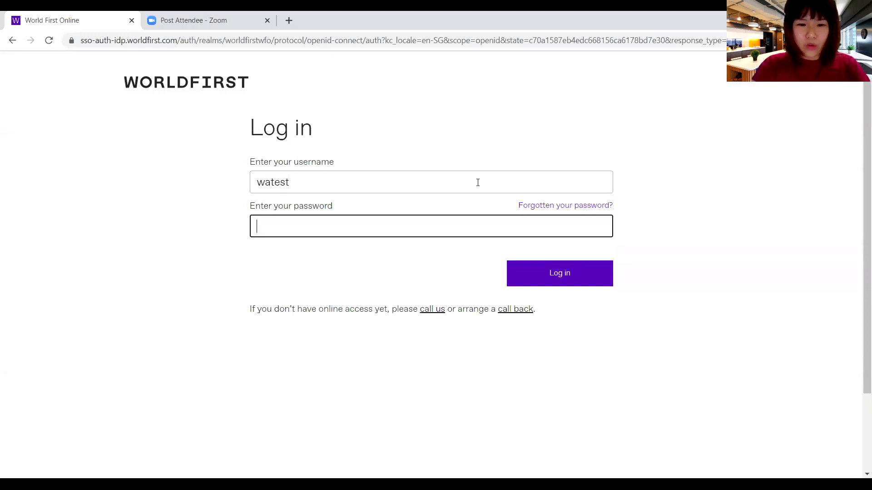
pyautogui.write('•••••••••')
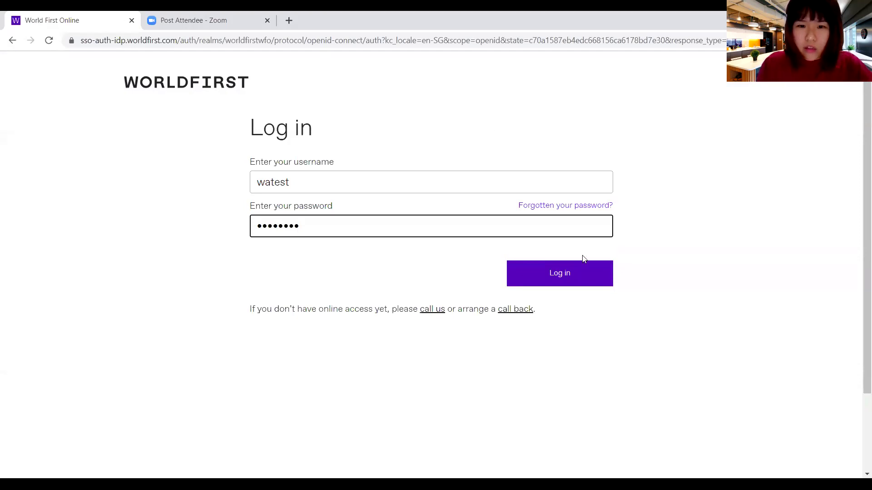
pyautogui.click(563, 275)
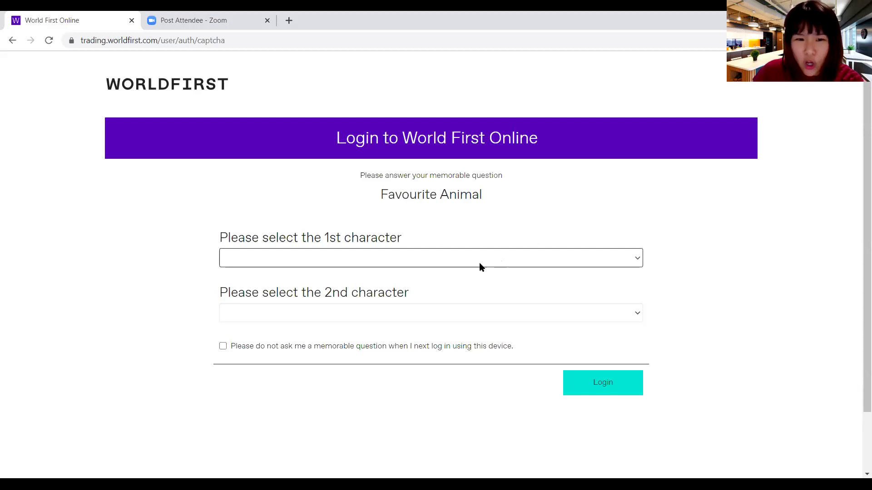
# - Choose the 1st and 2nd Favourite Animal characters and complete the login
pyautogui.click(338, 253)
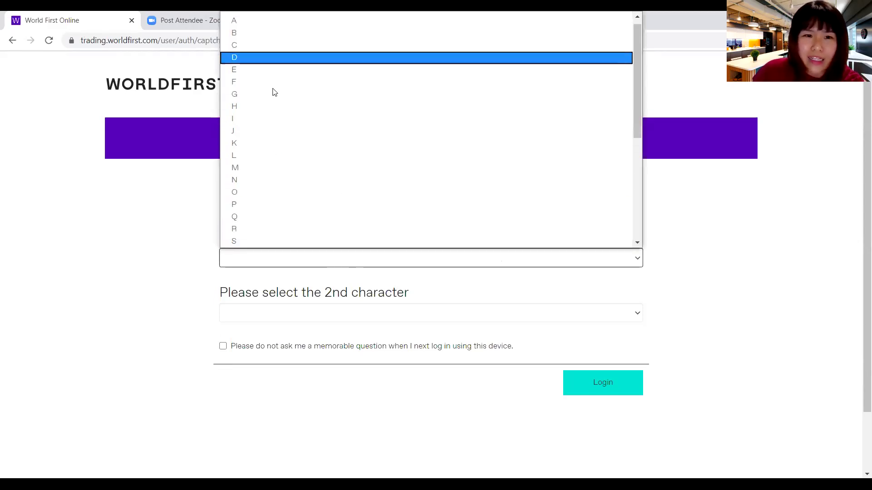
pyautogui.click(274, 92)
pyautogui.click(326, 317)
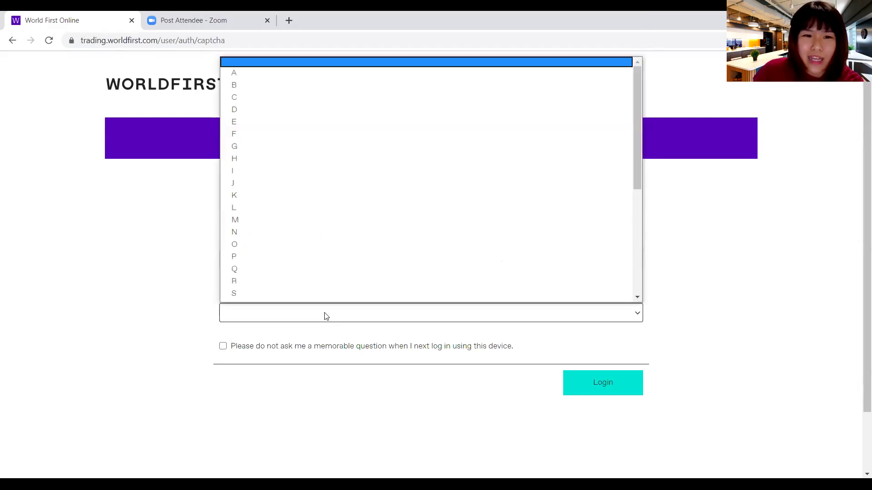
pyautogui.click(298, 223)
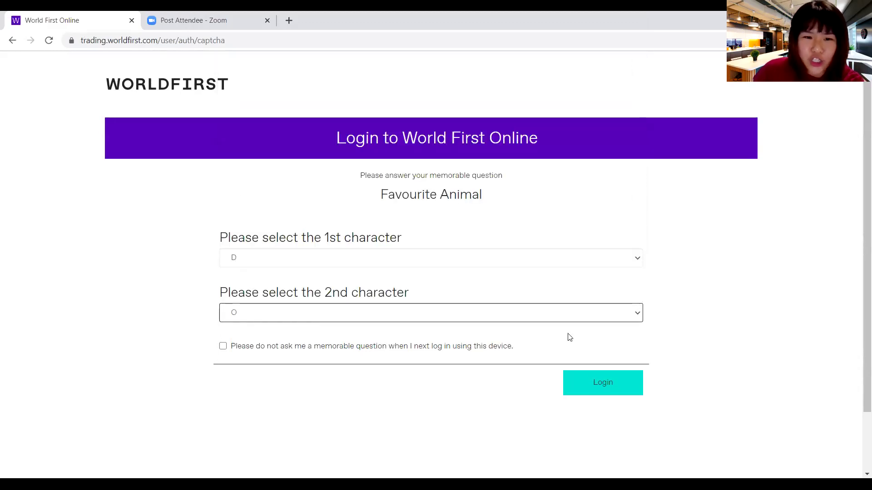
pyautogui.click(590, 387)
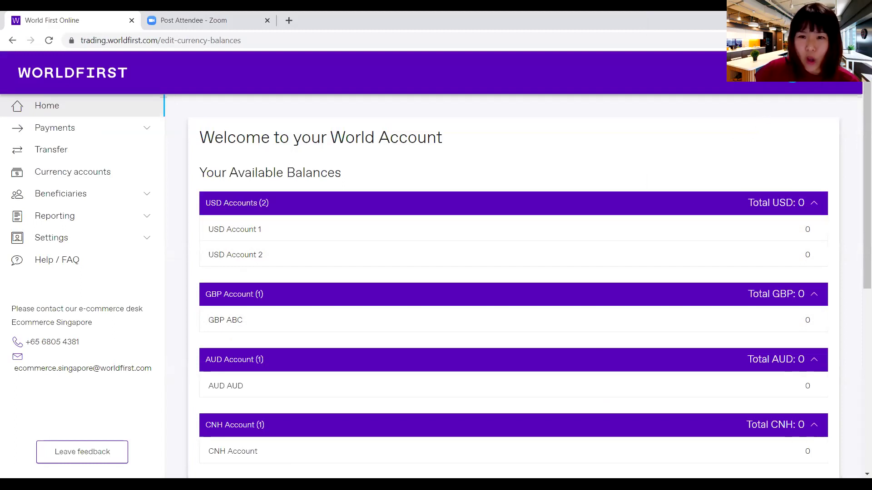
# - Log out from the account menu and focus the username field on the sign-in page
pyautogui.click(815, 86)
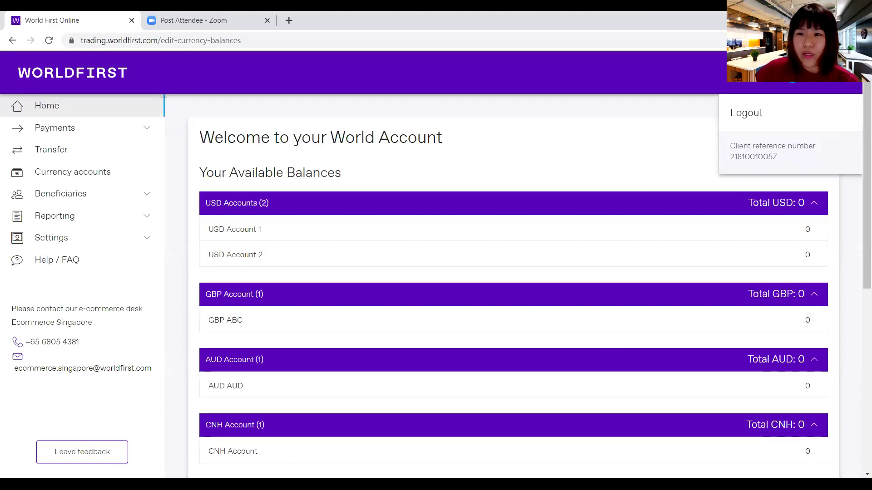
pyautogui.click(766, 125)
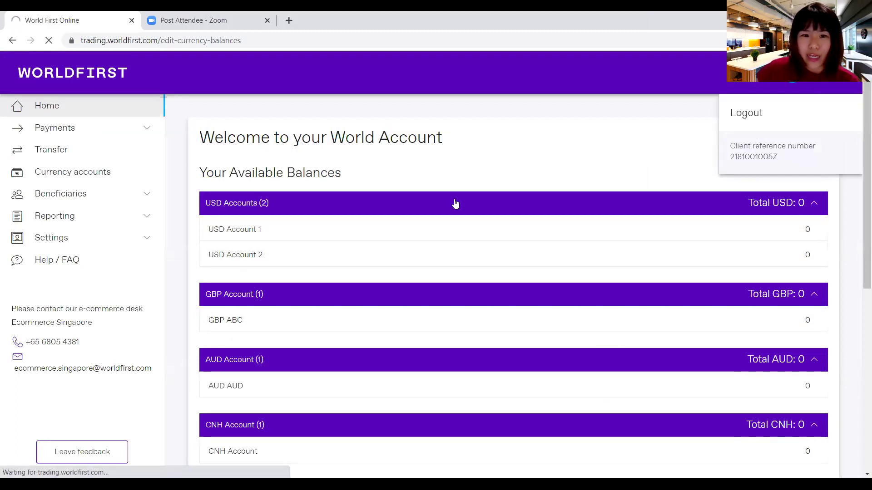
pyautogui.click(440, 186)
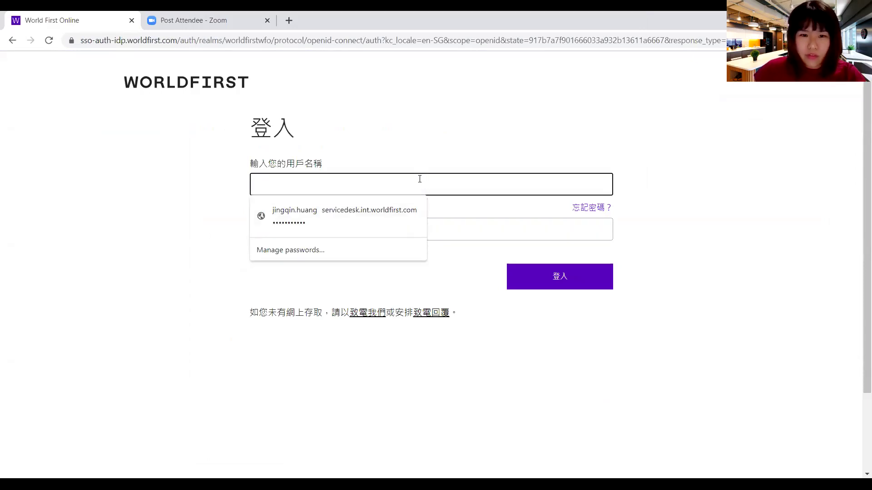
# - Sign in with the second test account's username and password to reach Authy verification
pyautogui.write('wa')
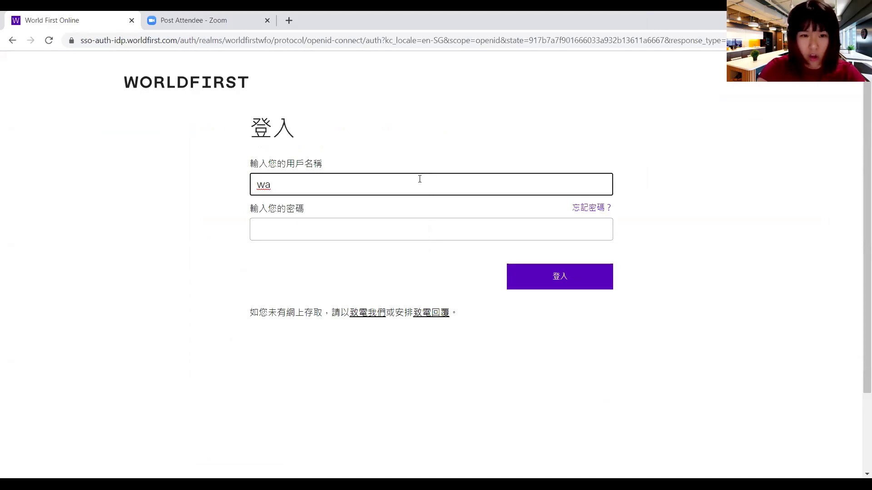
pyautogui.press('BackSpace')
pyautogui.press('BackSpace')
pyautogui.write('jq')
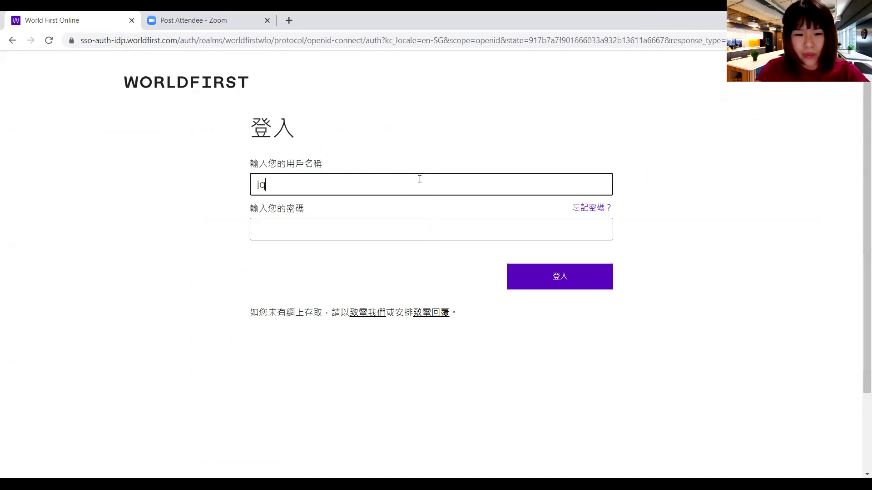
pyautogui.write('watest')
pyautogui.press('Tab')
pyautogui.write('•••••')
pyautogui.click(530, 281)
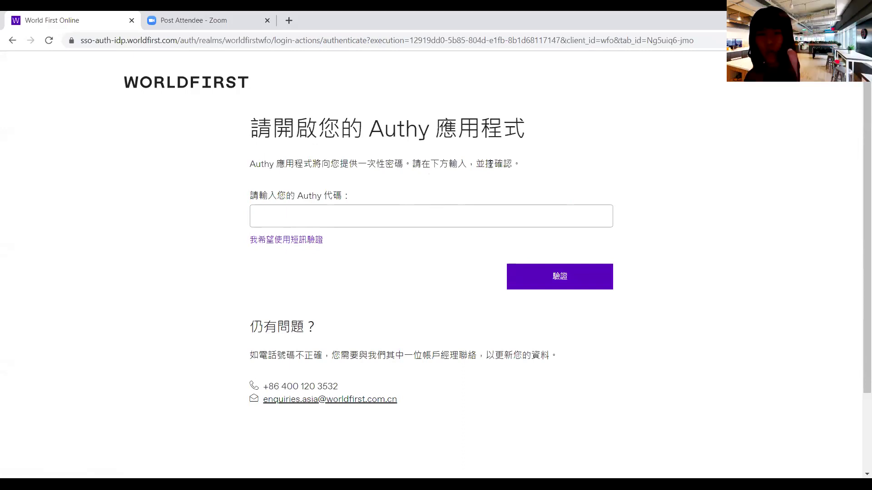
# - Enter the six-digit Authy code from the app and verify it
pyautogui.click(347, 220)
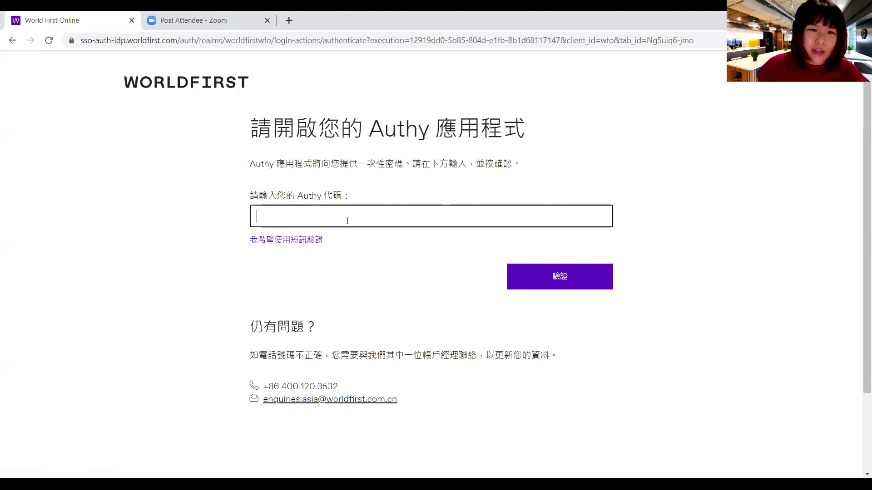
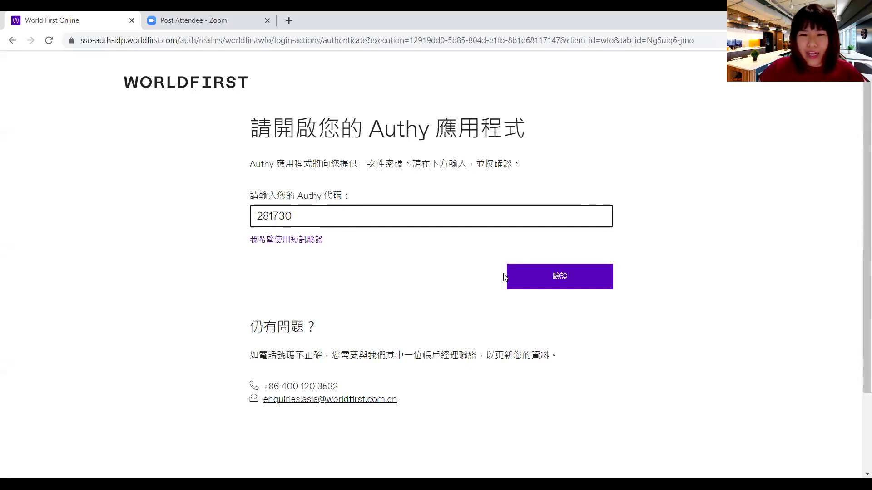
pyautogui.click(518, 283)
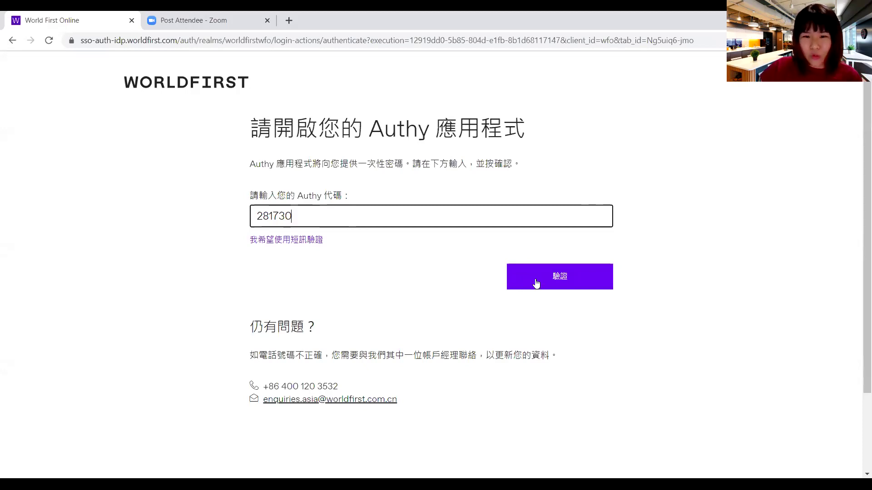
pyautogui.click(536, 283)
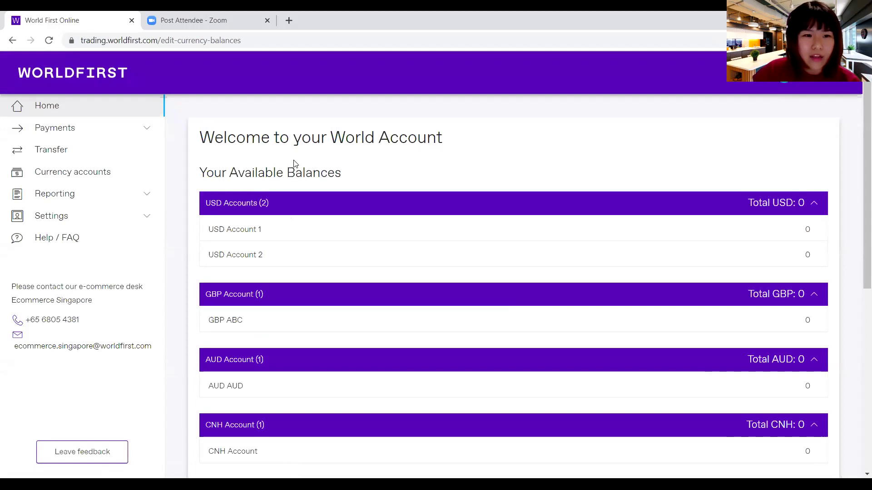
# - Open Currency accounts and scroll through the USD, GBP, SGD and EUR bank details
pyautogui.click(98, 177)
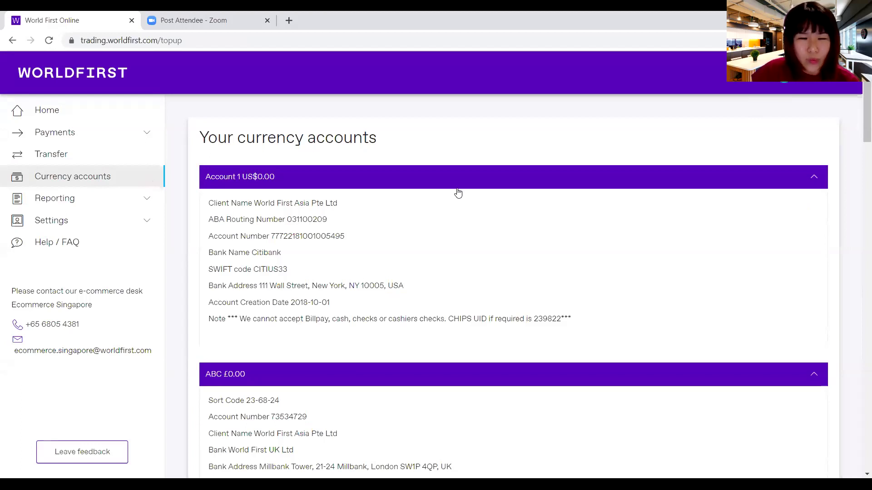
pyautogui.scroll(-6, 458, 193)
pyautogui.scroll(6, 459, 189)
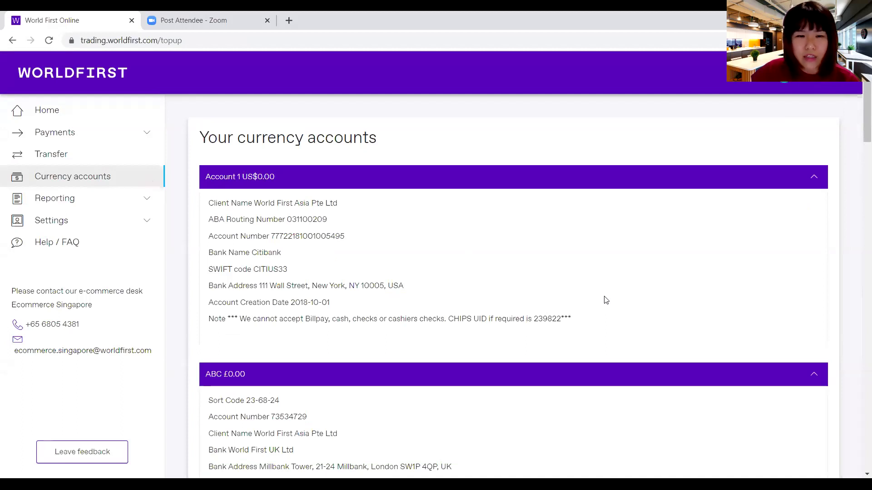
pyautogui.scroll(-15, 605, 300)
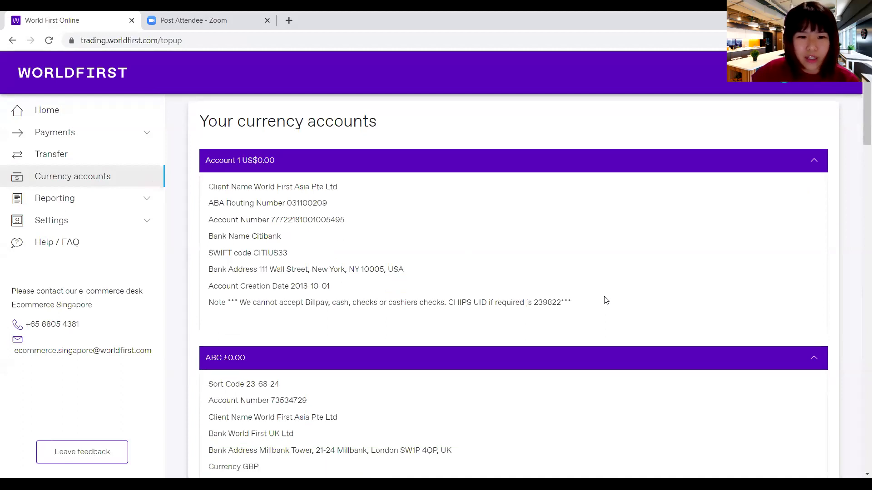
pyautogui.scroll(-10, 606, 300)
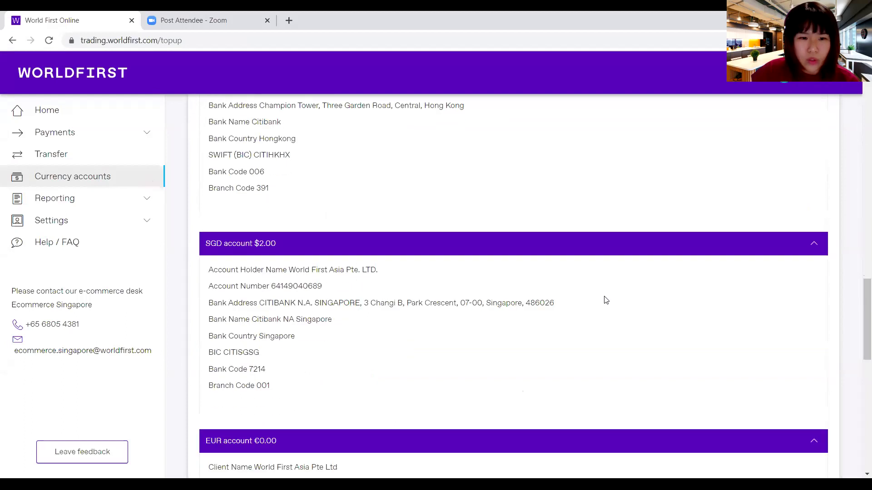
pyautogui.scroll(6, 606, 300)
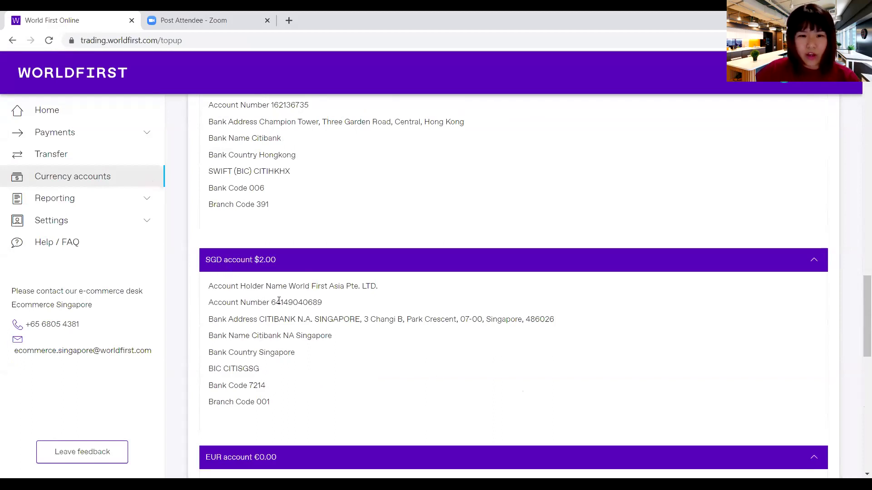
pyautogui.moveTo(272, 302); pyautogui.dragTo(327, 303)
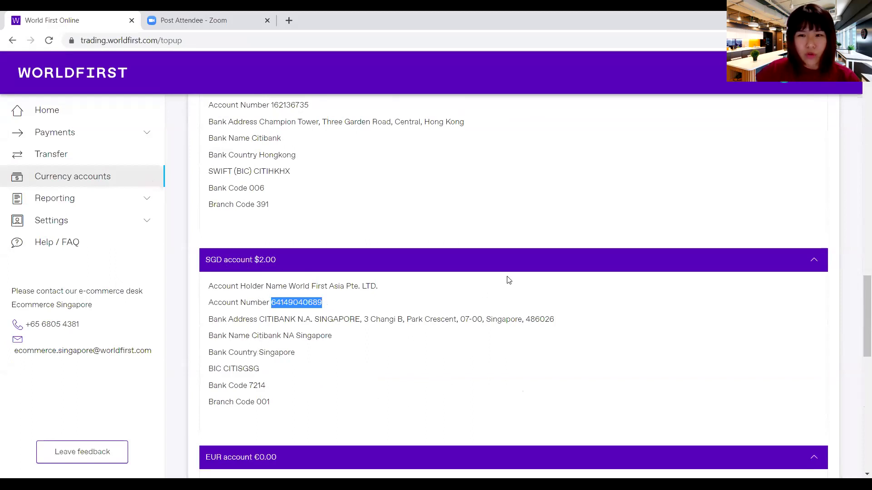
pyautogui.moveTo(858, 301); pyautogui.dragTo(858, 89)
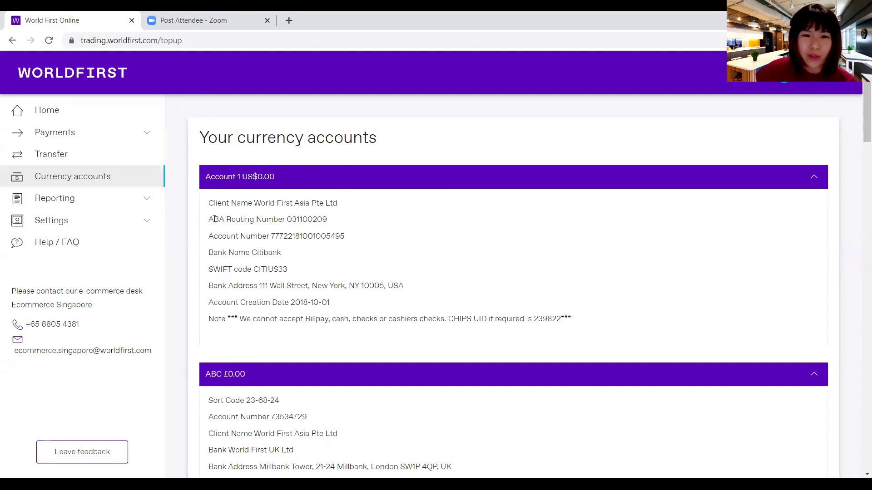
pyautogui.moveTo(214, 219); pyautogui.dragTo(350, 248)
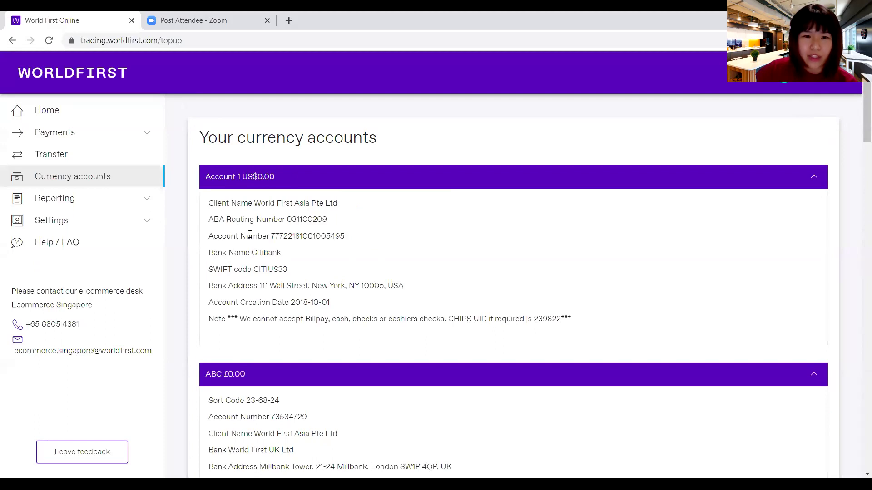
pyautogui.moveTo(255, 203); pyautogui.dragTo(348, 197)
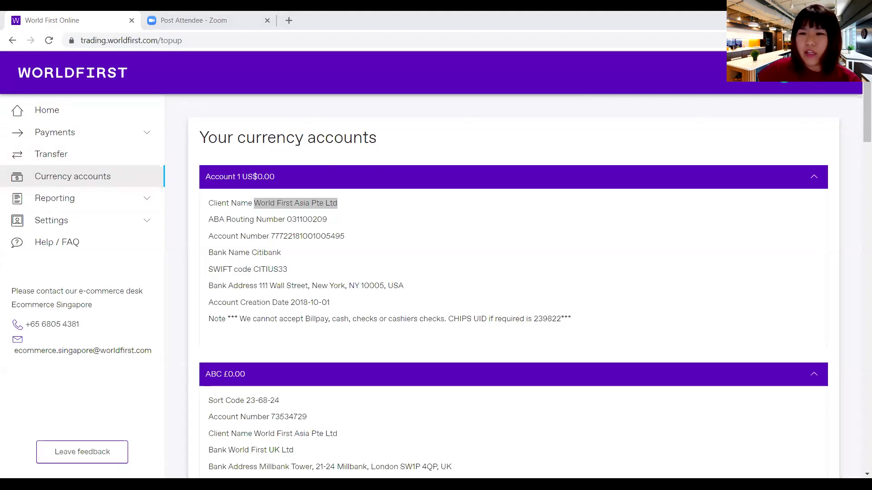
# - Log out, then sign back in with the demo username and password
pyautogui.click(783, 84)
pyautogui.click(780, 113)
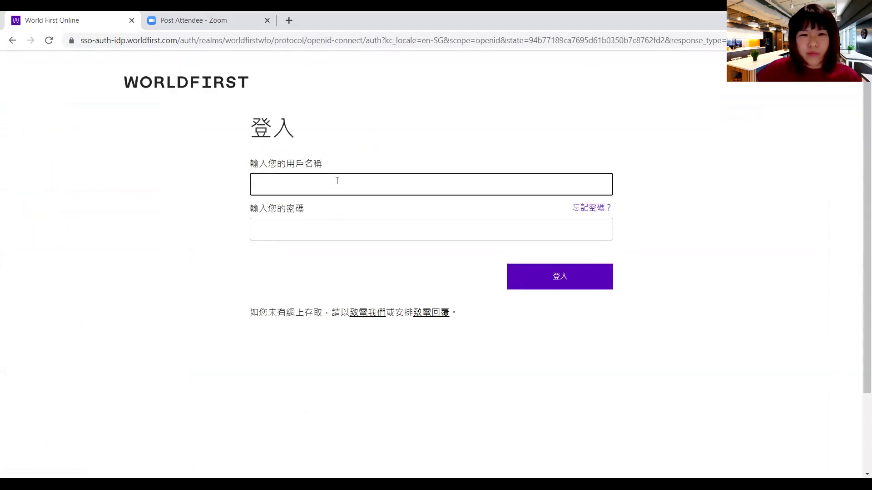
pyautogui.write('watest')
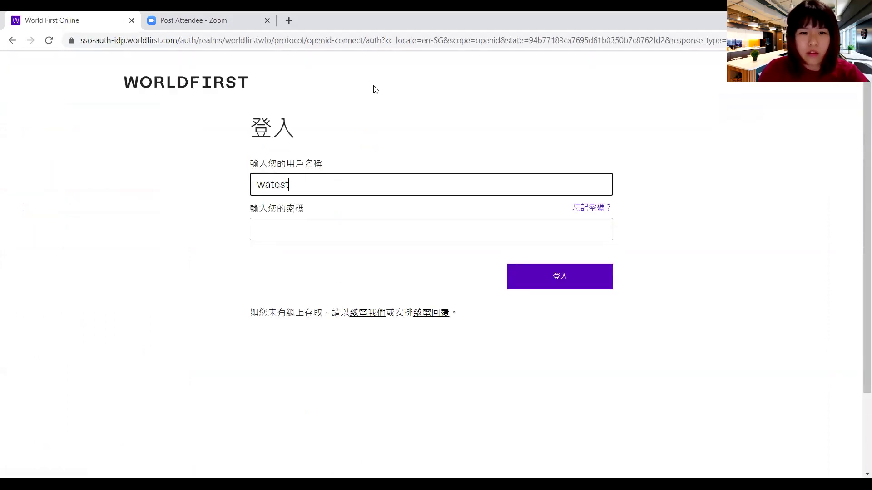
pyautogui.press('Tab')
pyautogui.write('*********')
pyautogui.press('Return')
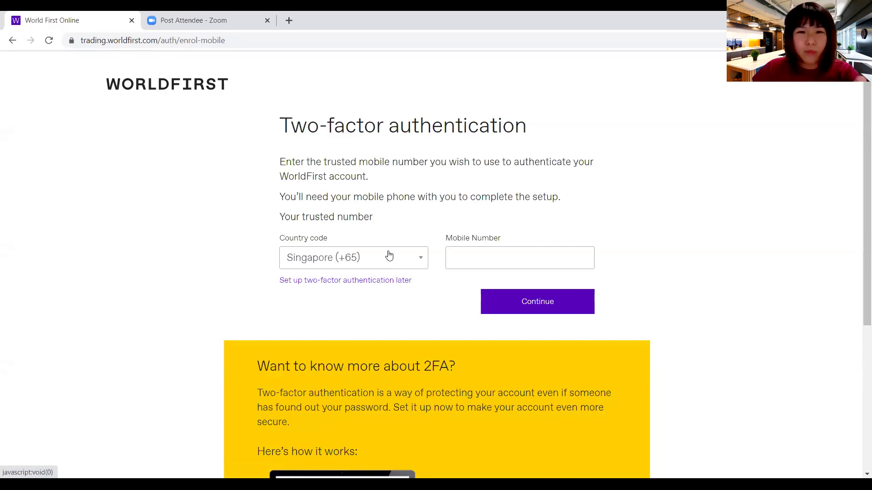
# - Skip two-factor authentication setup and confirm the skip
pyautogui.click(468, 256)
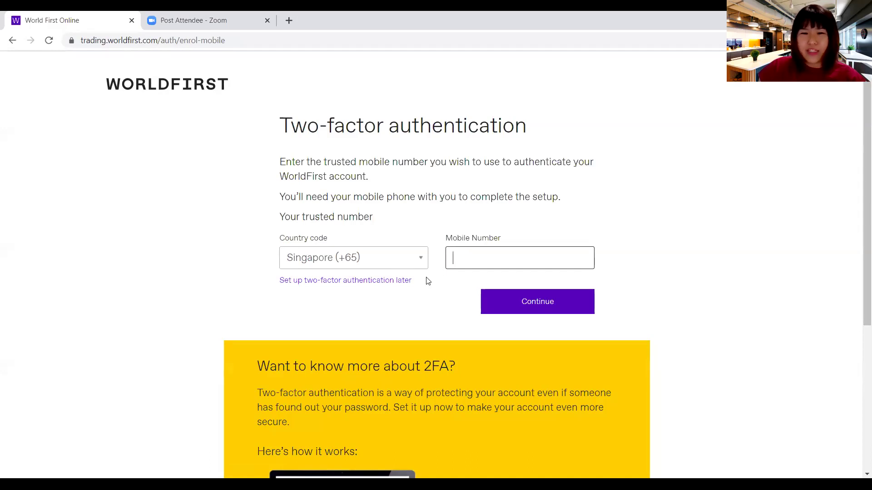
pyautogui.click(336, 283)
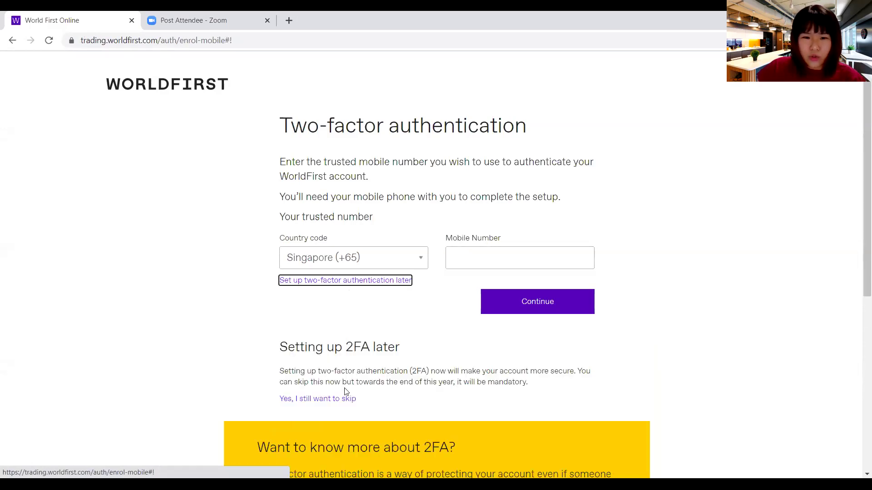
pyautogui.click(330, 400)
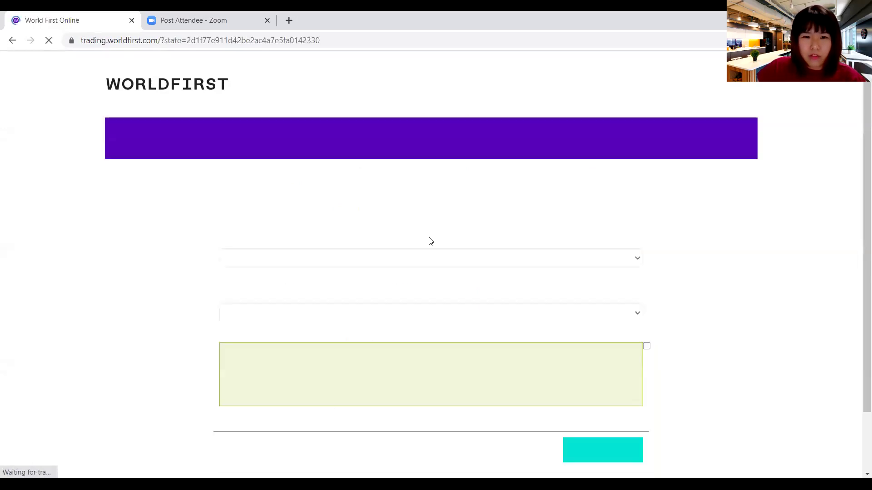
# - Choose the 1st and 4th memorable-word characters and complete the login
pyautogui.click(383, 266)
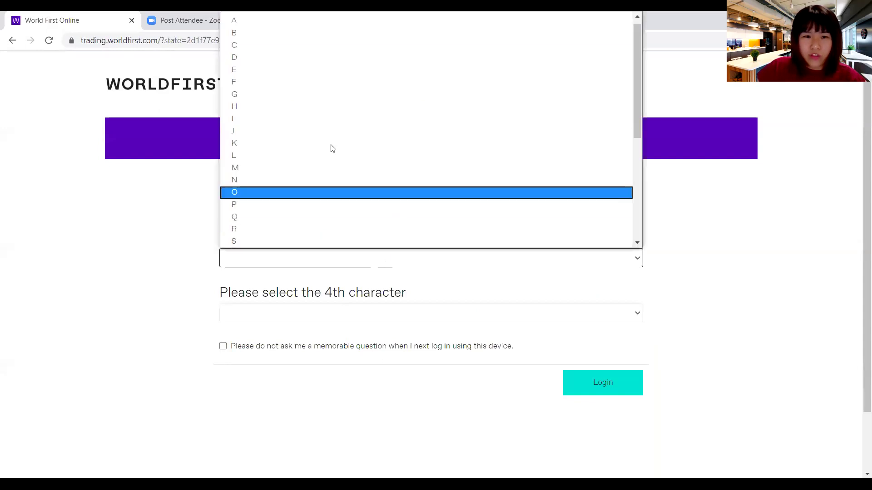
pyautogui.click(286, 94)
pyautogui.click(362, 313)
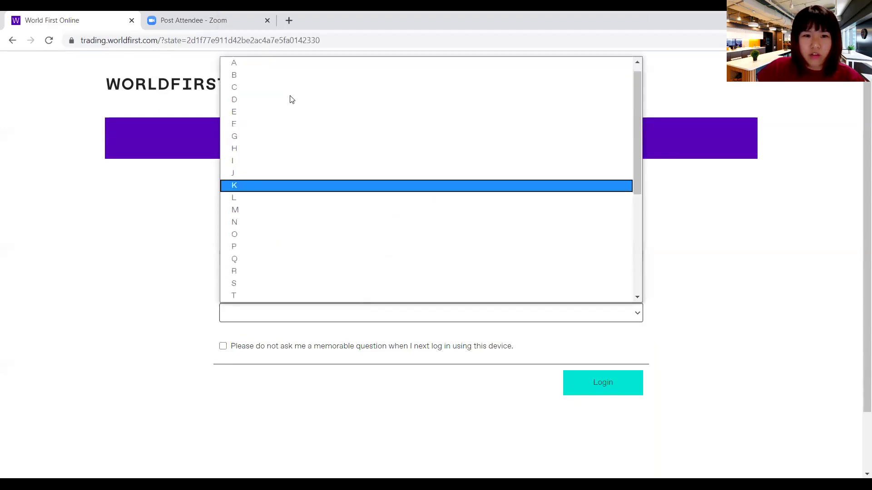
pyautogui.click(290, 114)
pyautogui.click(592, 382)
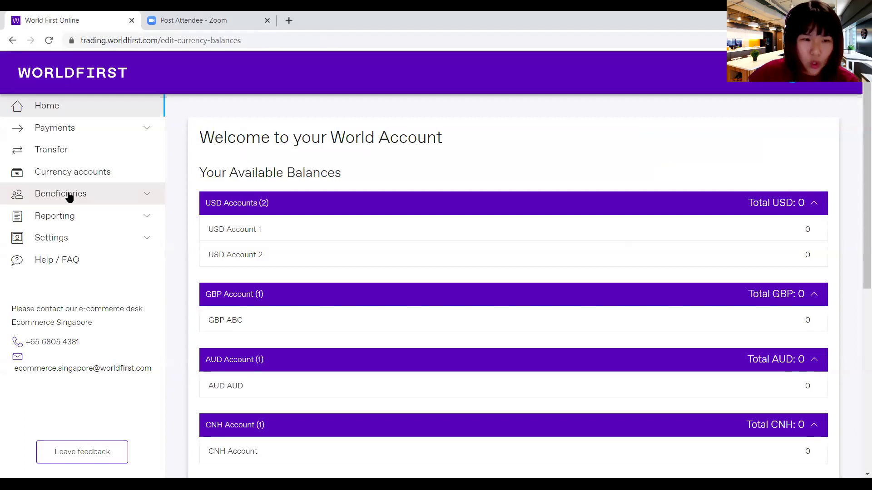
# - Open View beneficiaries to see the three saved MYR, USD and HKD beneficiaries
pyautogui.click(70, 196)
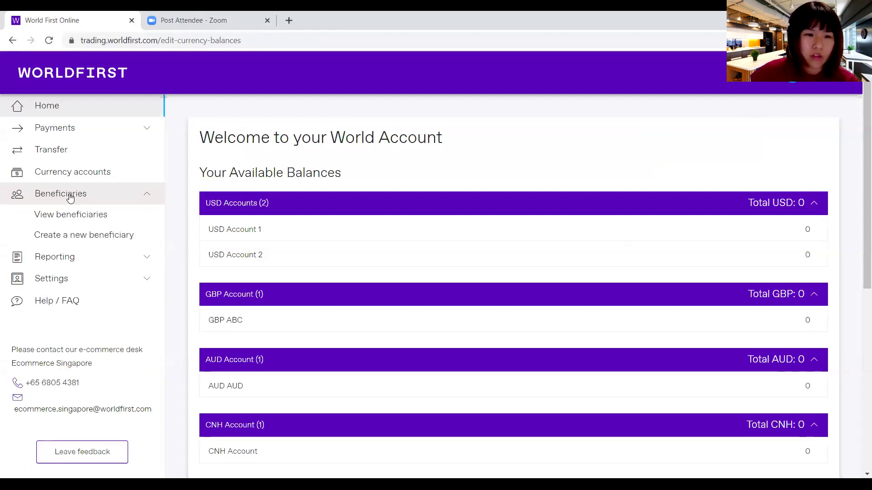
pyautogui.click(82, 217)
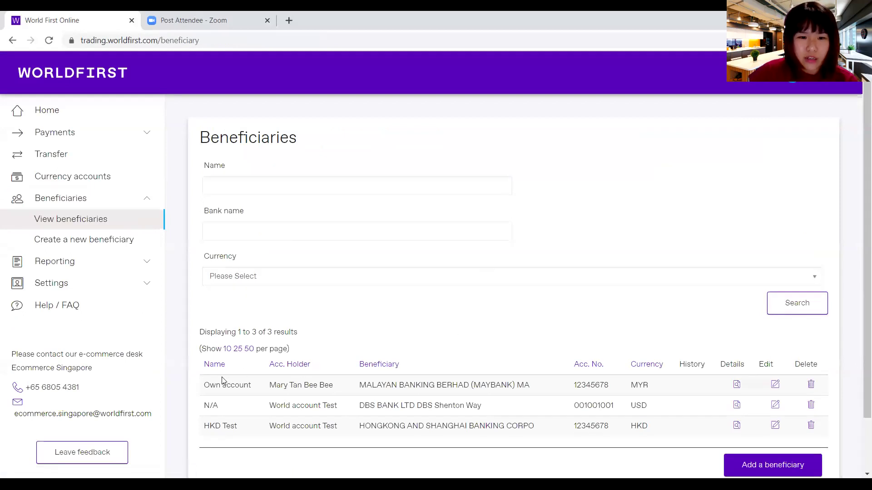
pyautogui.moveTo(206, 383); pyautogui.dragTo(676, 431)
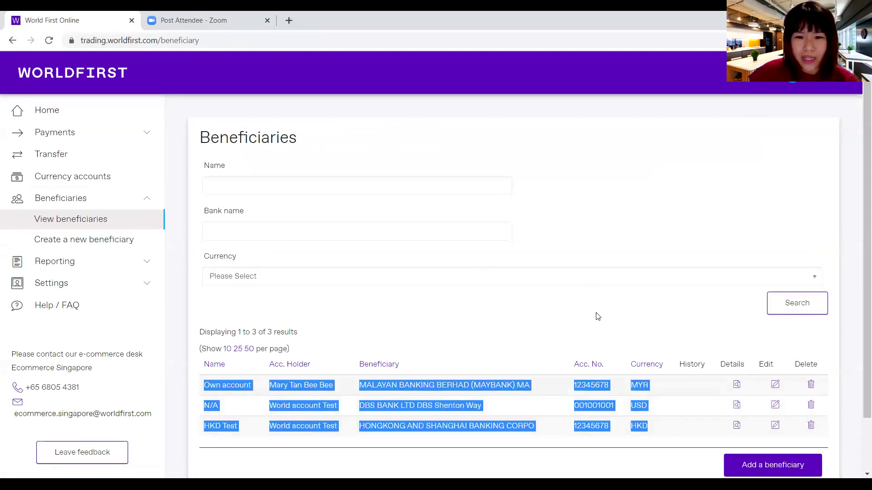
pyautogui.click(596, 329)
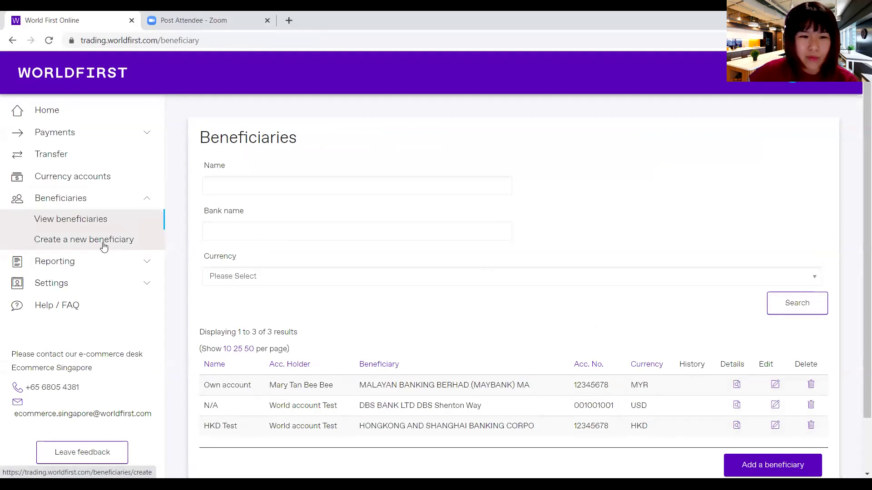
# - Start a new beneficiary marked as a Company that is your own account
pyautogui.click(103, 245)
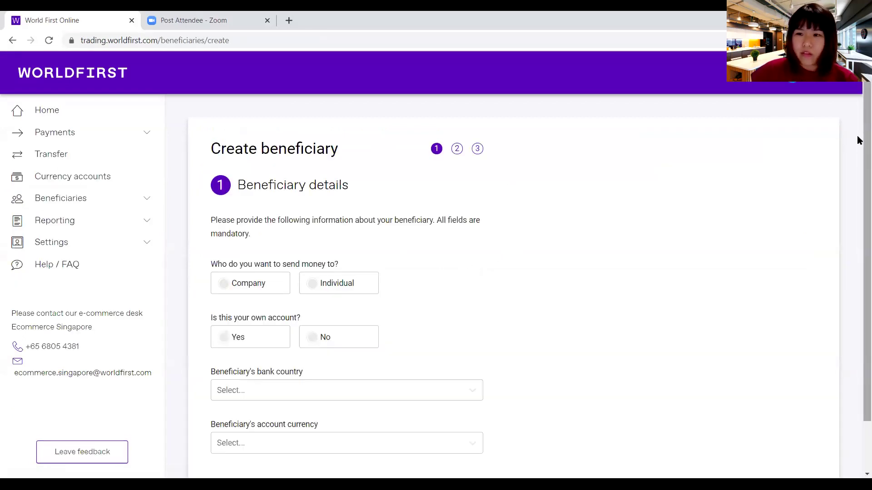
pyautogui.scroll(-2, 858, 136)
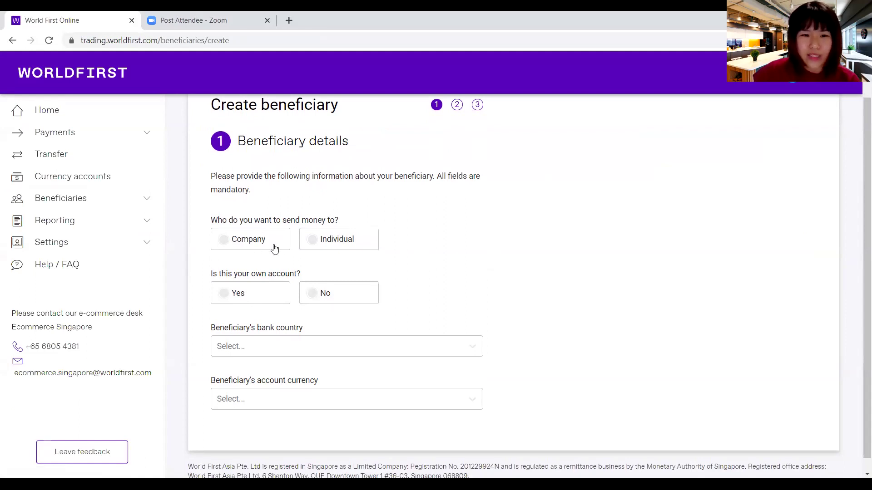
pyautogui.click(227, 244)
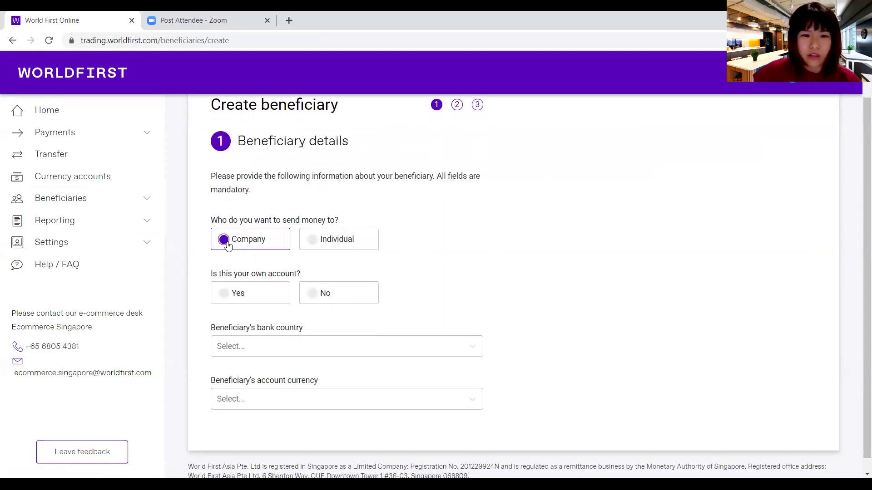
pyautogui.moveTo(206, 274); pyautogui.dragTo(379, 295)
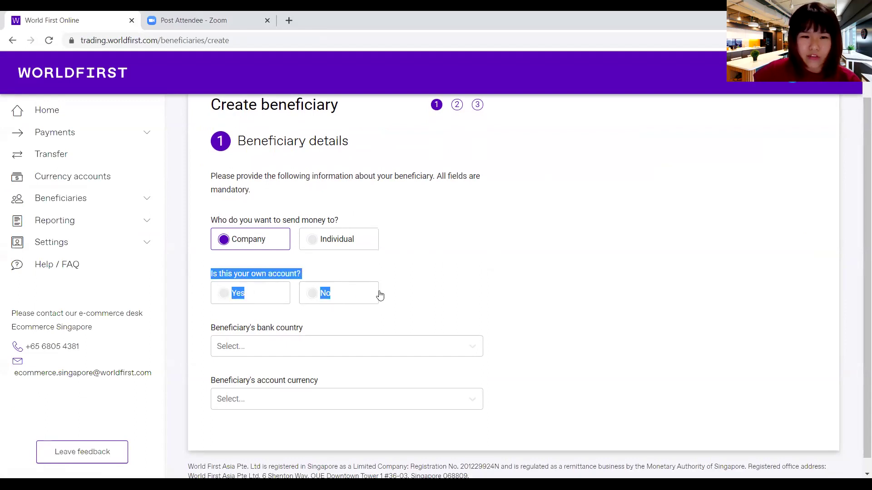
pyautogui.click(458, 282)
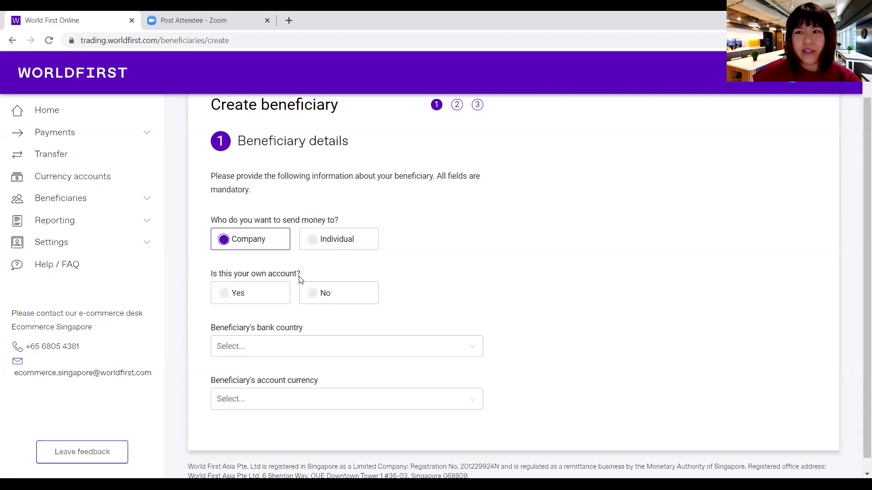
pyautogui.click(316, 297)
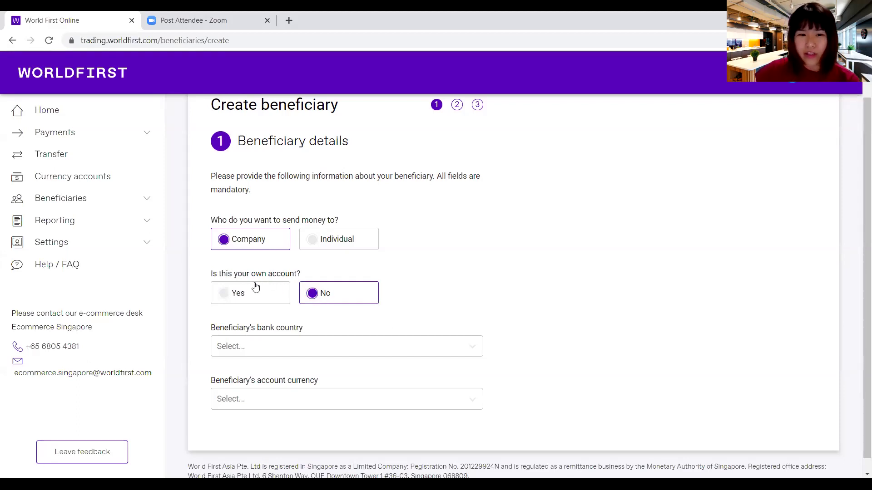
pyautogui.click(227, 299)
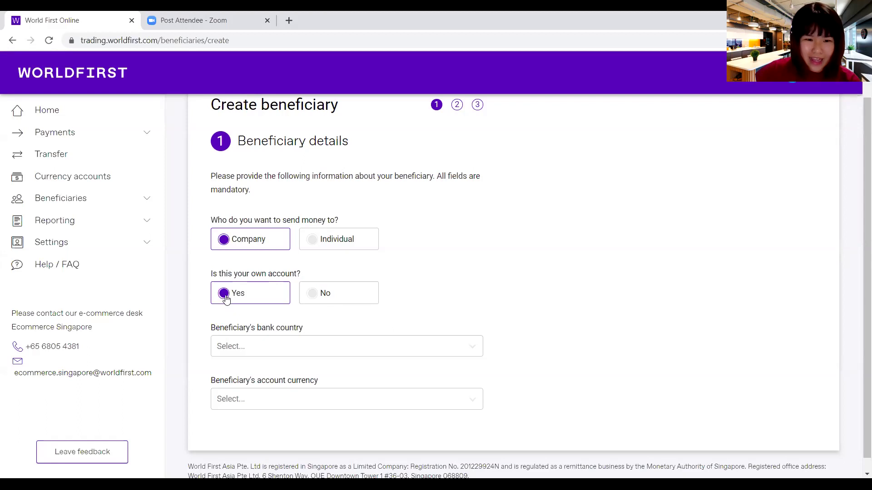
# - Set bank country to Singapore and currency to Singapore Dollar (SGD), then check the prefilled company name
pyautogui.click(279, 350)
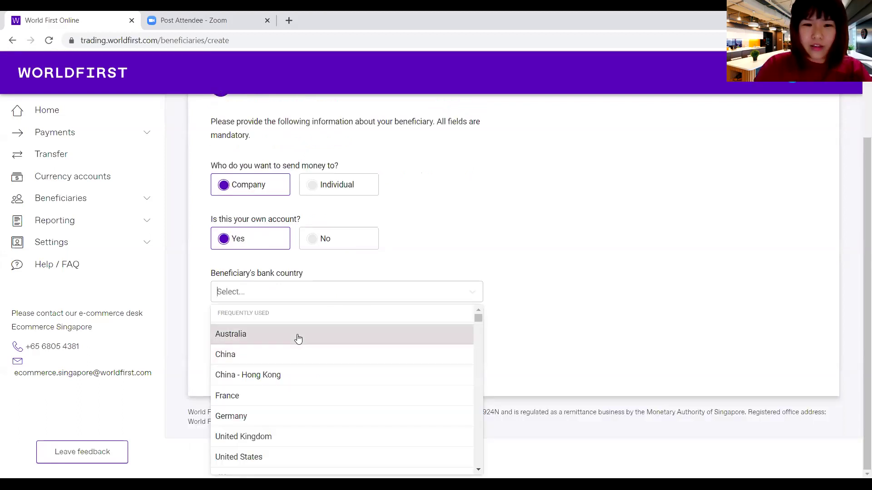
pyautogui.write('sing')
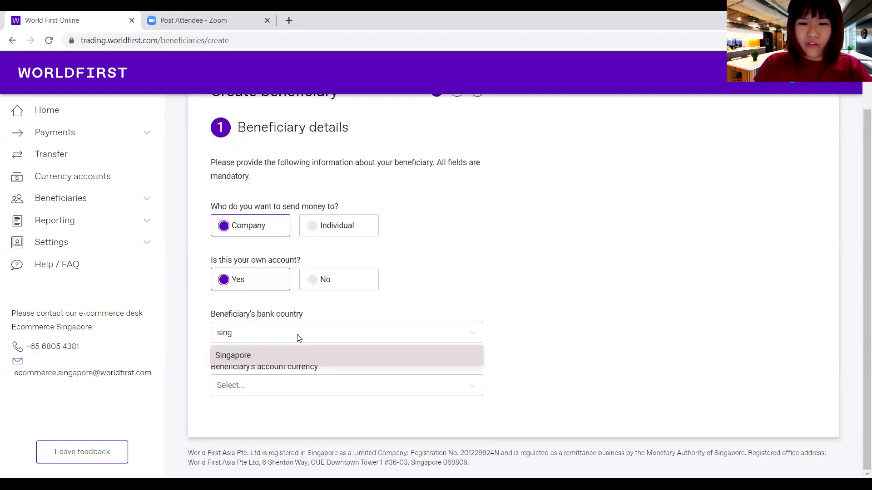
pyautogui.press('Return')
pyautogui.click(299, 345)
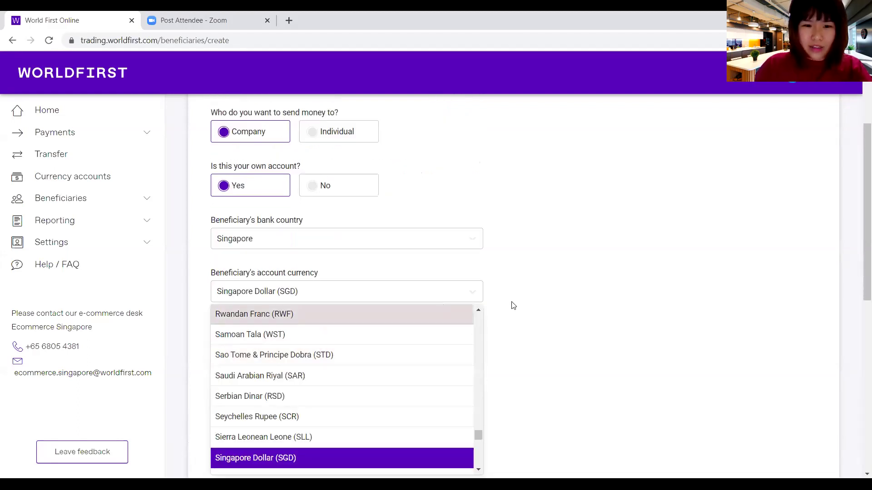
pyautogui.click(571, 278)
pyautogui.scroll(-5, 336, 358)
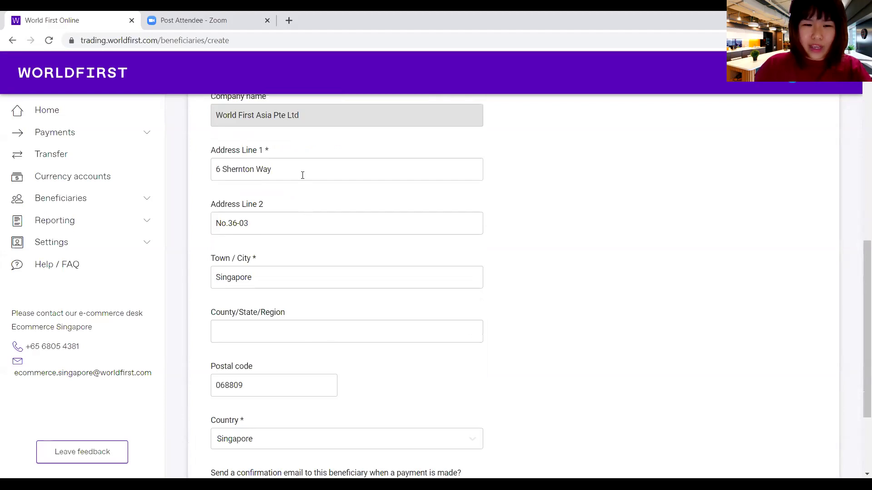
pyautogui.scroll(6, 302, 175)
pyautogui.moveTo(273, 405); pyautogui.dragTo(315, 409)
pyautogui.click(320, 406)
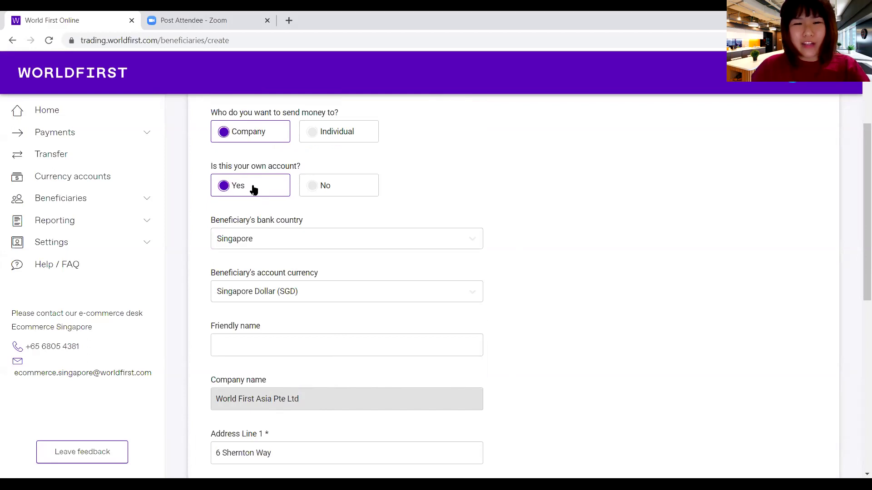
# - Mark the beneficiary as not your own account, name it ABC trading Pte Ltd, with USD currency
pyautogui.click(317, 190)
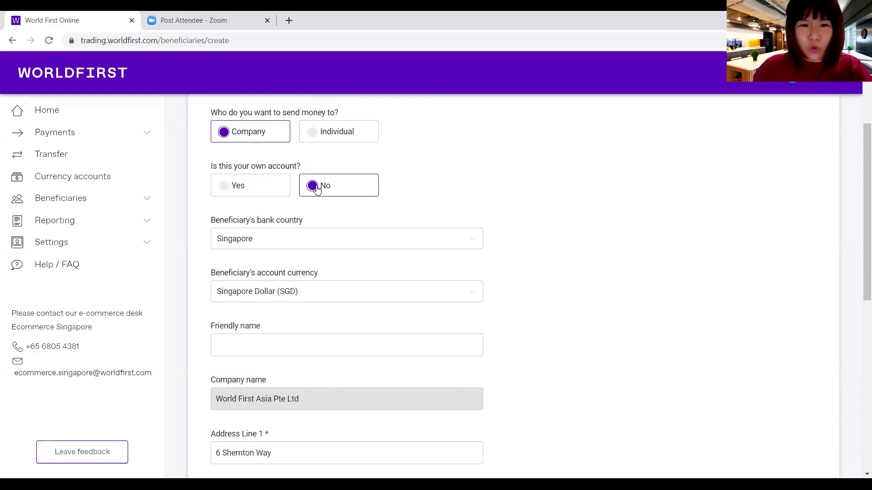
pyautogui.scroll(-6, 391, 305)
pyautogui.scroll(6, 403, 294)
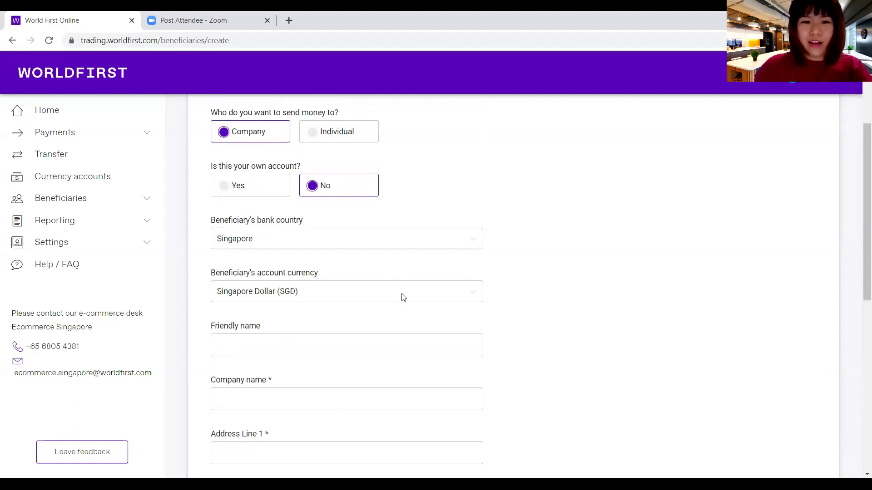
pyautogui.click(286, 401)
pyautogui.moveTo(858, 260); pyautogui.dragTo(858, 302)
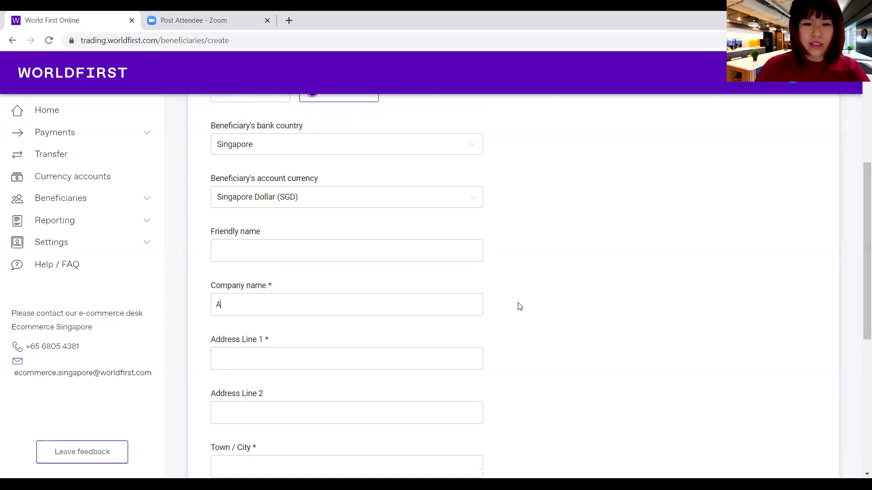
pyautogui.write('BC trading Pte Ltd')
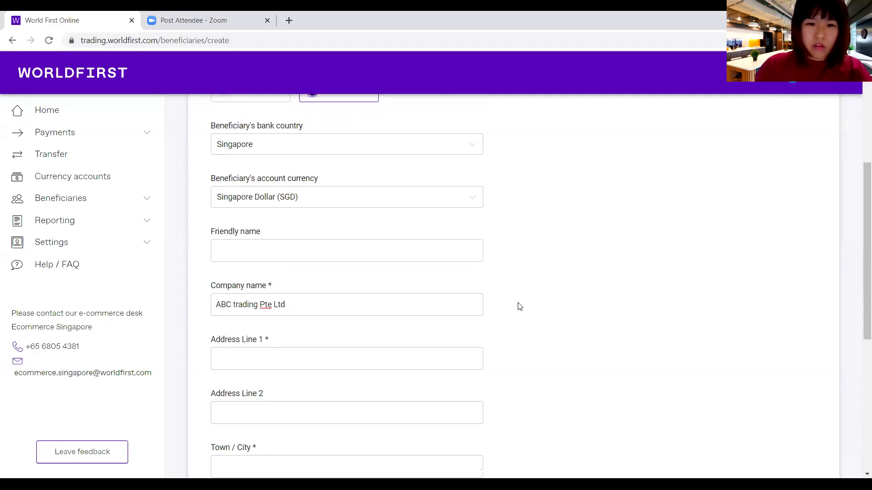
pyautogui.click(320, 201)
pyautogui.write('usd')
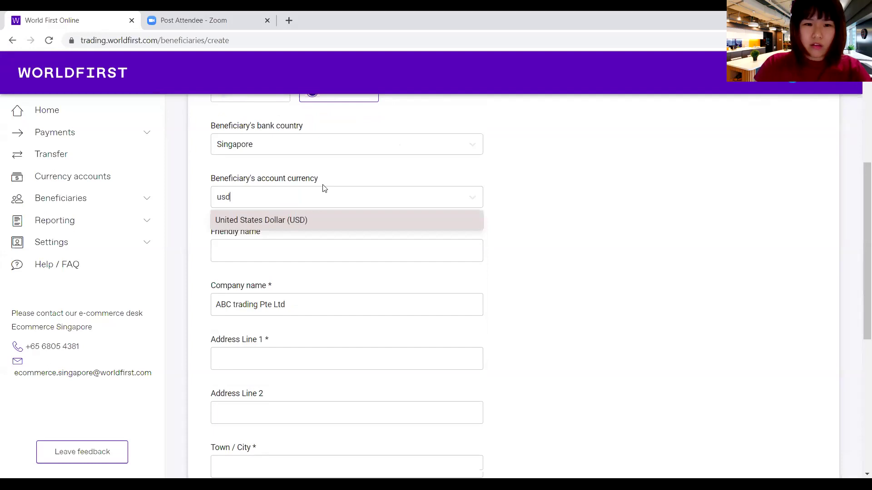
pyautogui.press('Return')
# - Fill in the address line, city and region Singapore, the postal code, and country Singapore
pyautogui.click(270, 352)
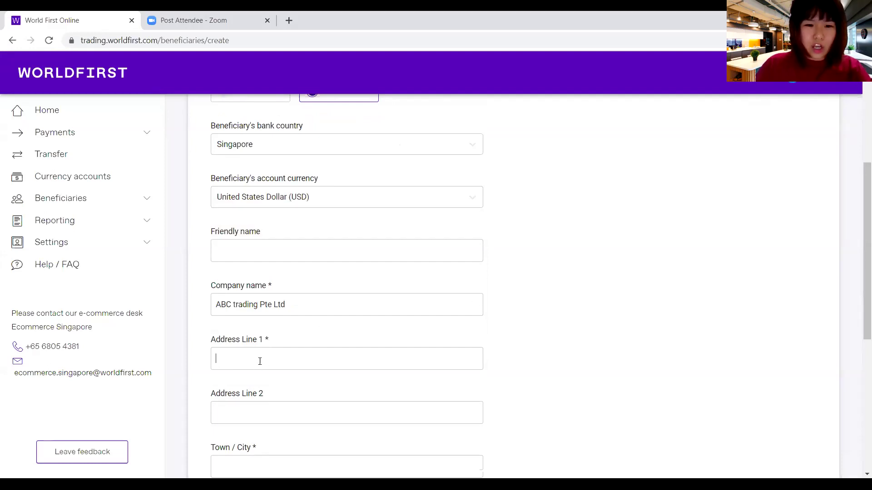
pyautogui.scroll(-1, 857, 275)
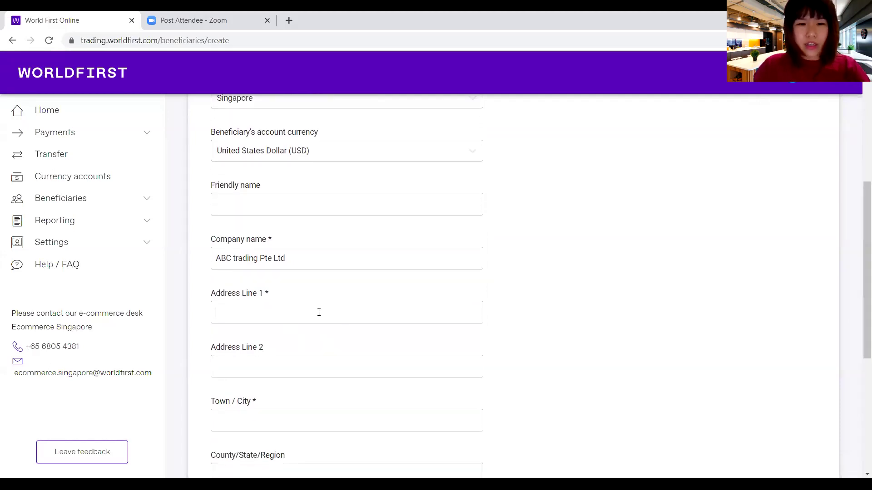
pyautogui.write('x')
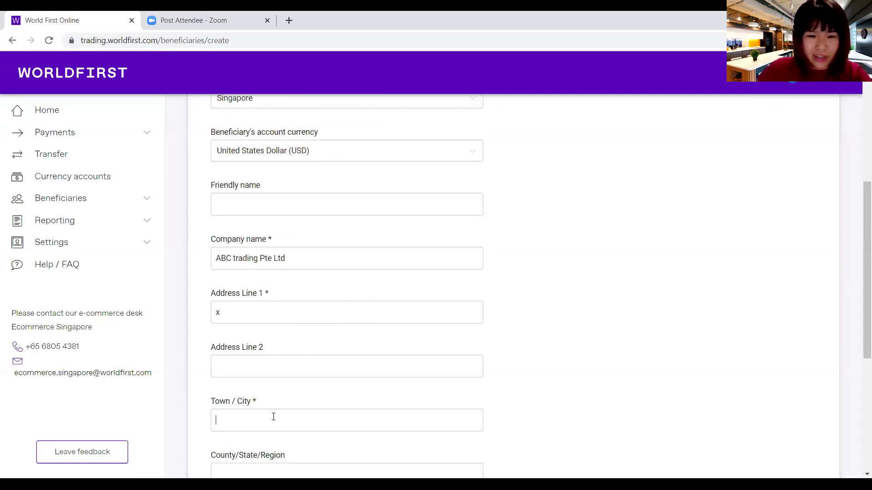
pyautogui.write('Singapore')
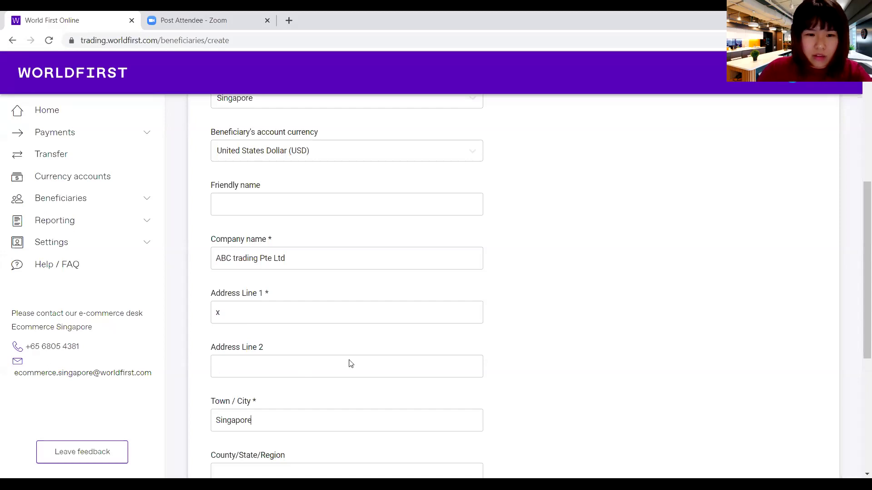
pyautogui.moveTo(859, 298); pyautogui.dragTo(857, 356)
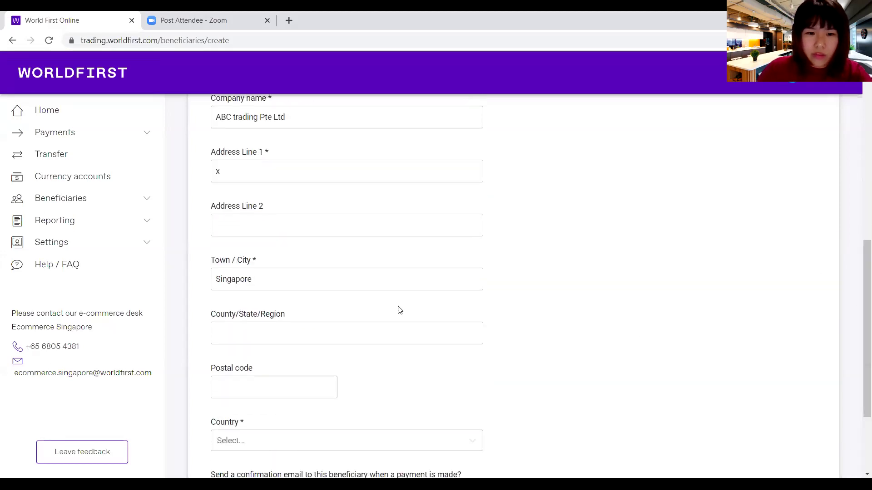
pyautogui.write('ingapore')
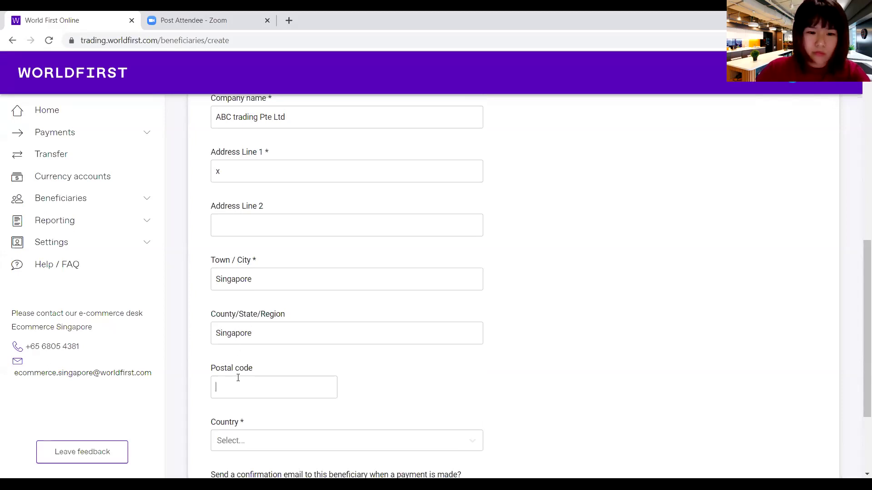
pyautogui.write('12')
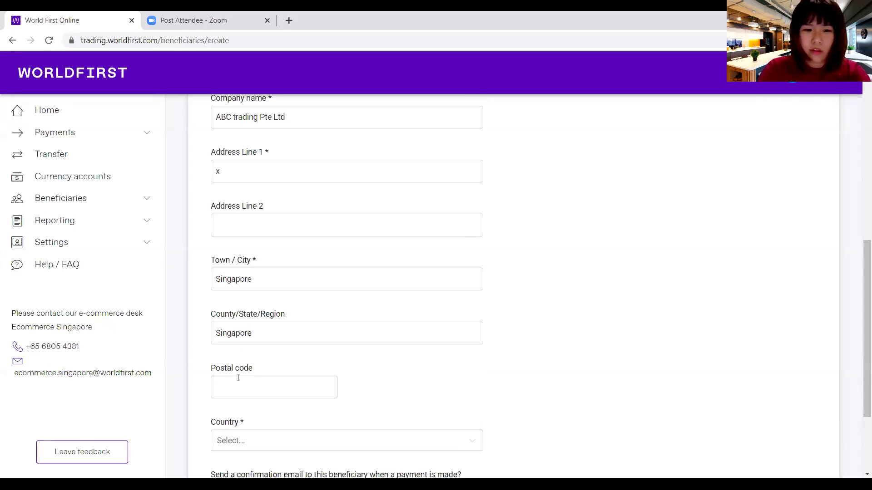
pyautogui.write('69919')
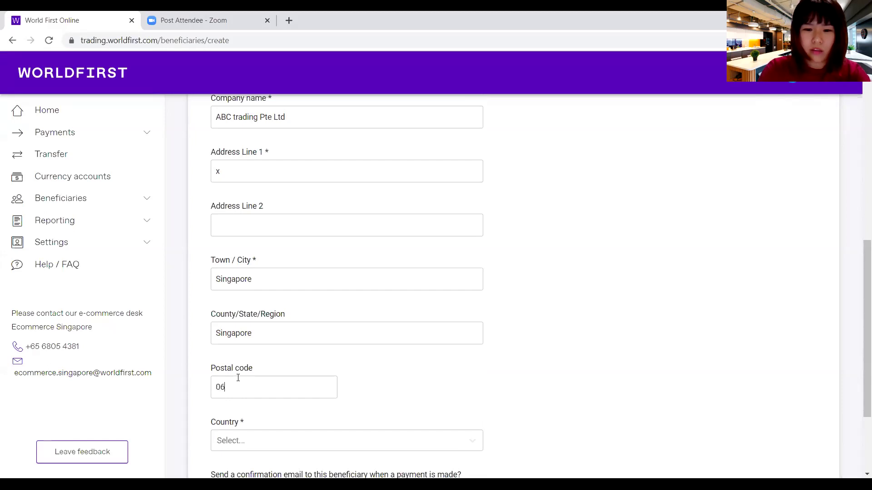
pyautogui.click(260, 438)
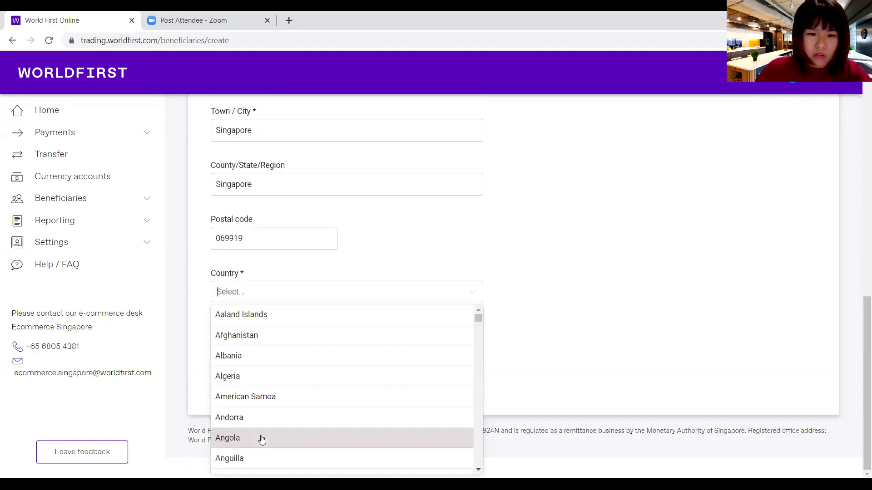
pyautogui.write('sing')
pyautogui.press('Return')
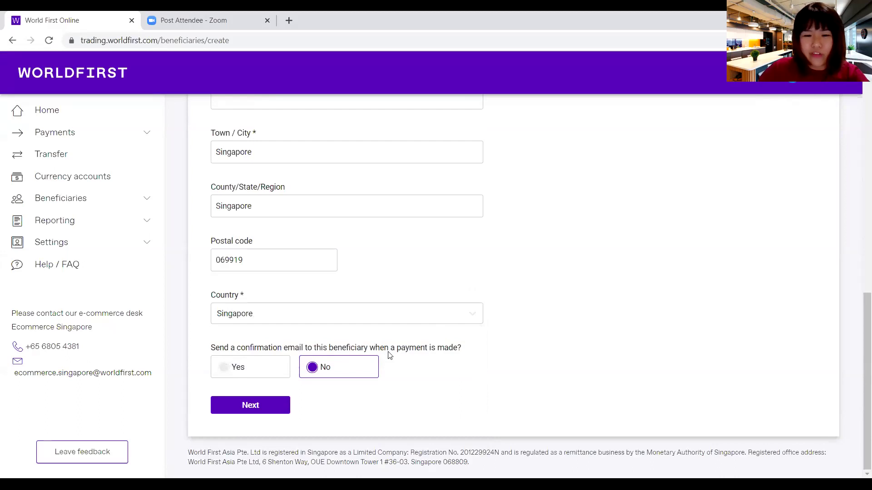
# - Turn on payment confirmation emails with the beneficiary's e-mail address, then go to bank details
pyautogui.click(242, 372)
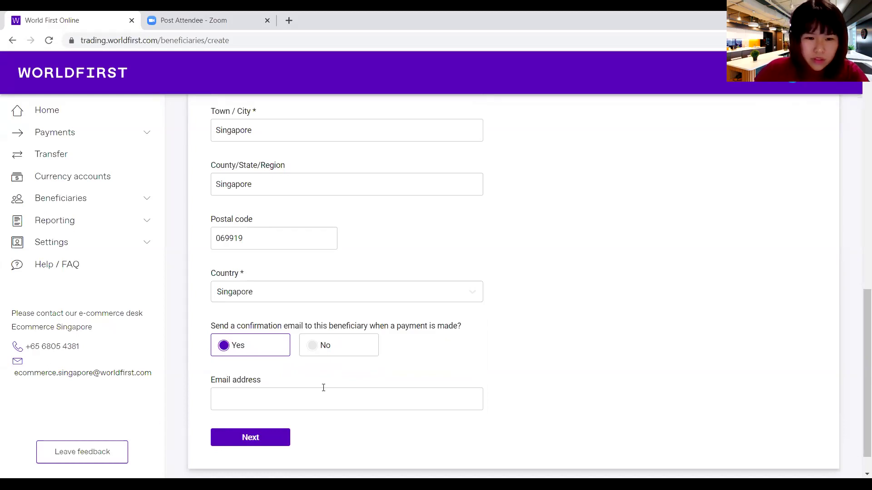
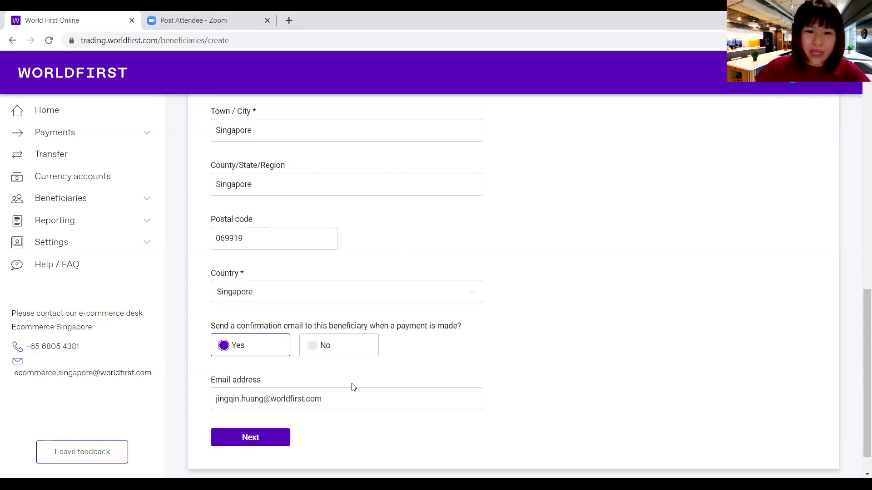
pyautogui.click(272, 437)
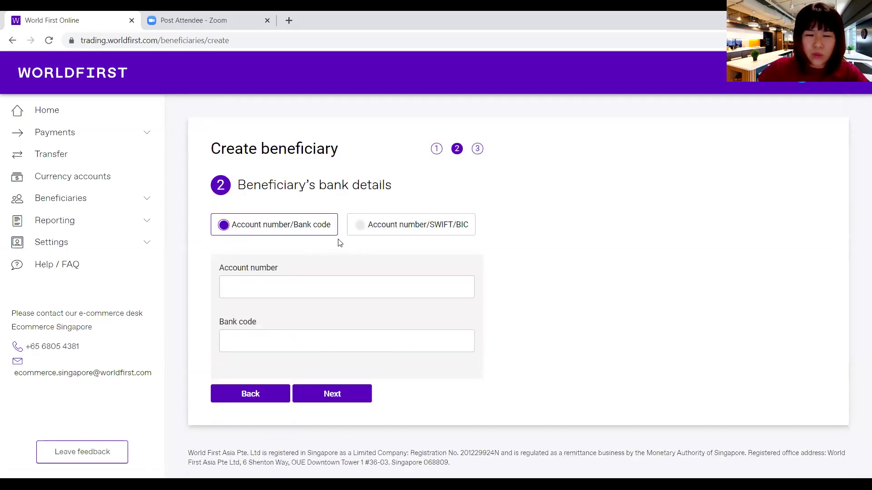
# - Use Account number/SWIFT/BIC, enter the account number and SWIFT DBSSSGSG, then proceed to payment details
pyautogui.click(366, 227)
pyautogui.click(364, 284)
pyautogui.write('12345678')
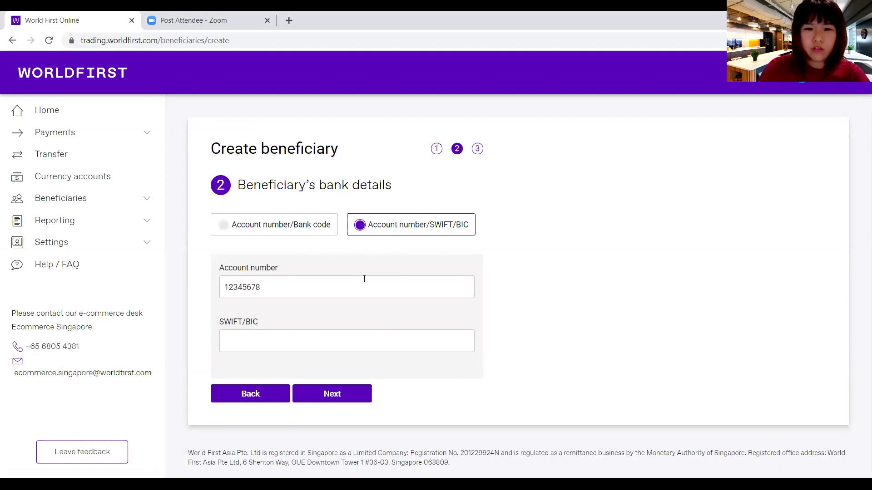
pyautogui.write('S')
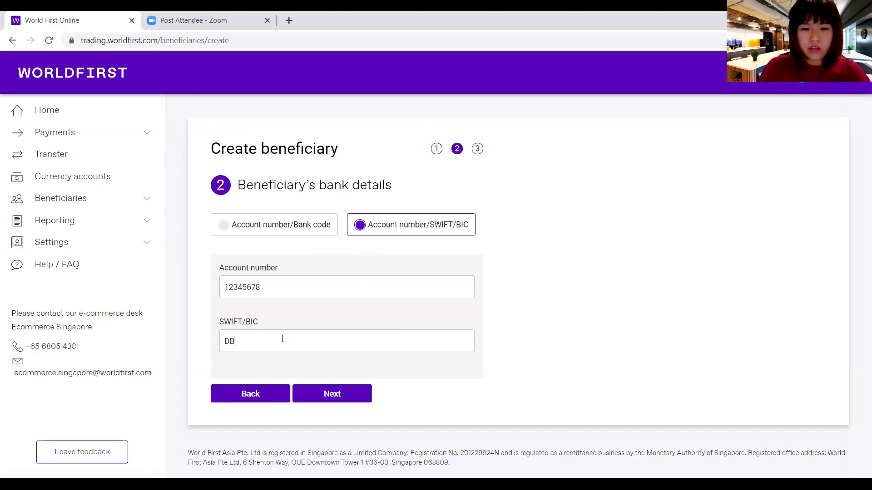
pyautogui.write('BSS')
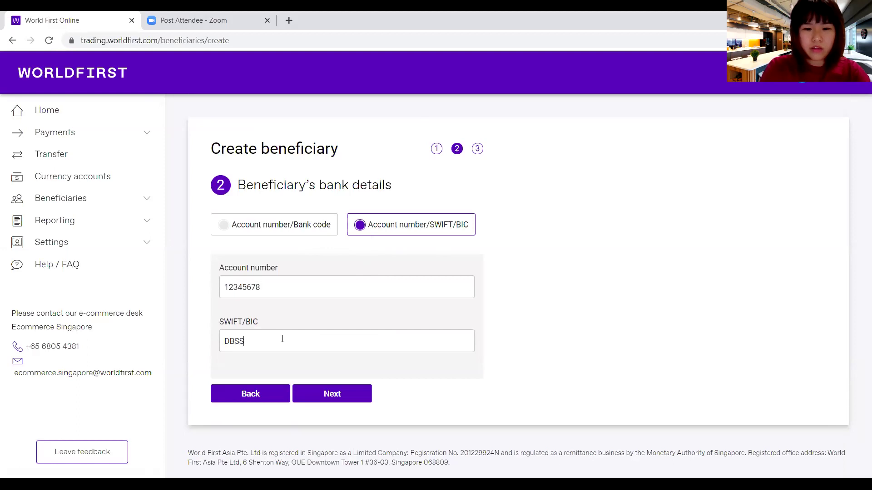
pyautogui.write('SGSG')
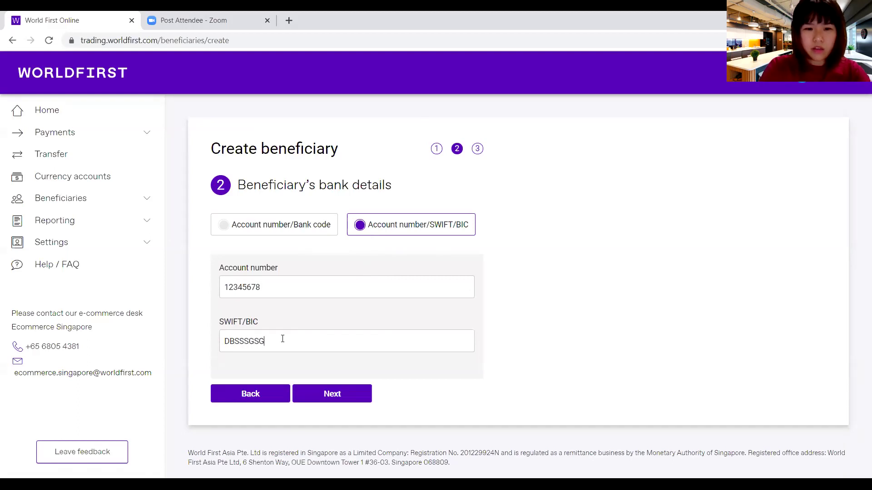
pyautogui.click(333, 396)
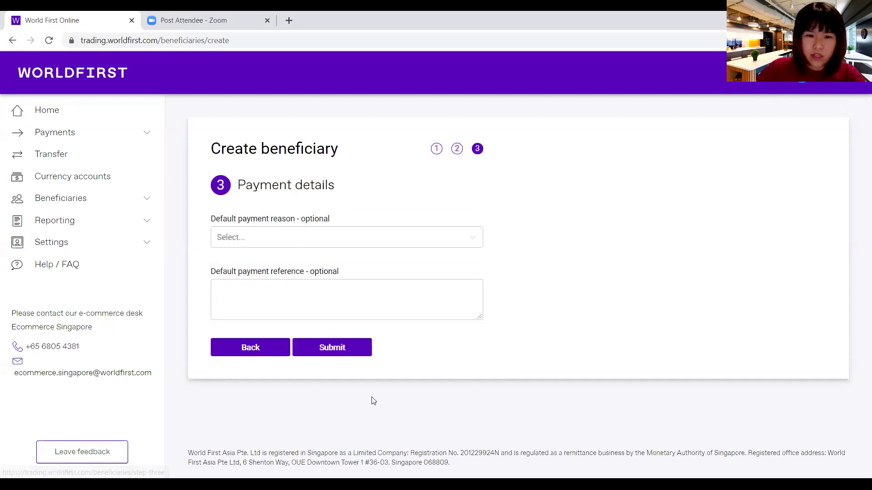
# - Set the default payment reason to Paying for goods or services
pyautogui.click(290, 238)
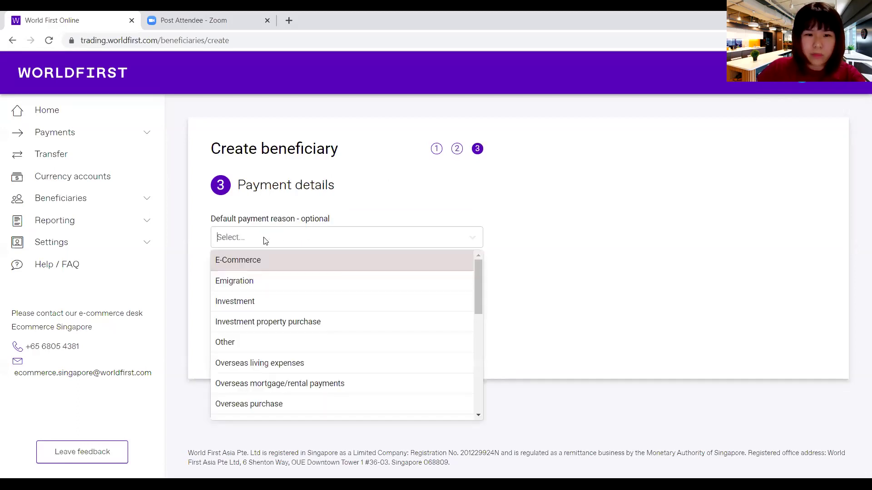
pyautogui.moveTo(481, 301); pyautogui.dragTo(481, 329)
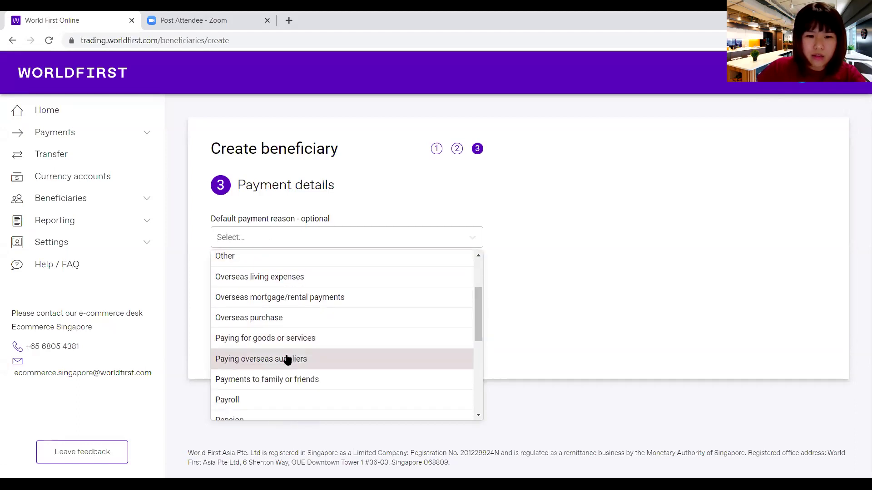
pyautogui.click(290, 339)
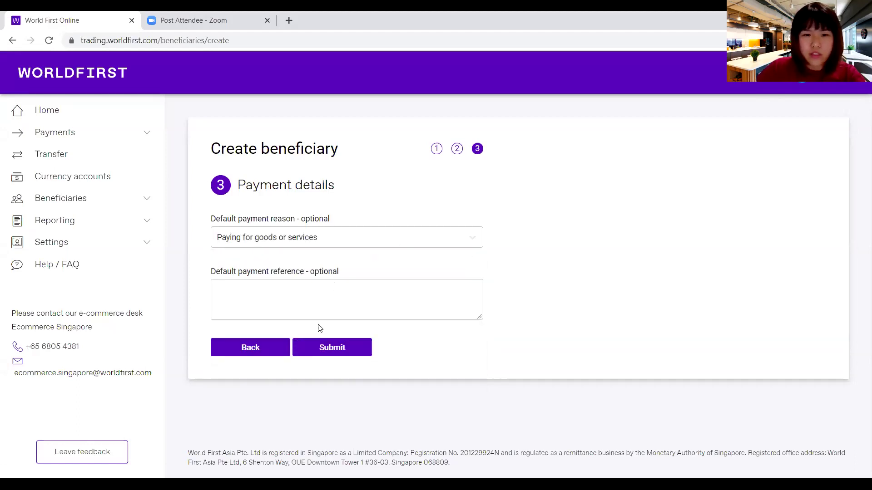
pyautogui.click(315, 236)
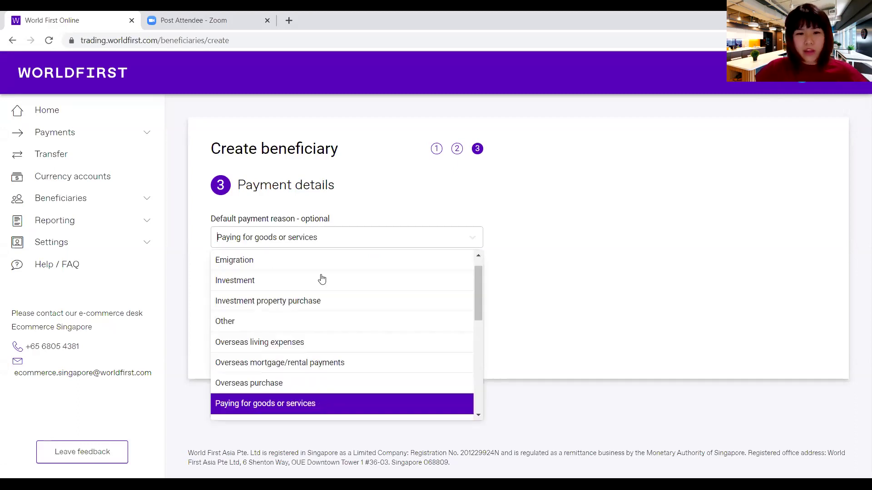
pyautogui.moveTo(475, 294)
pyautogui.mouseDown()
pyautogui.moveTo(478, 315)
pyautogui.moveTo(478, 294)
pyautogui.mouseUp()
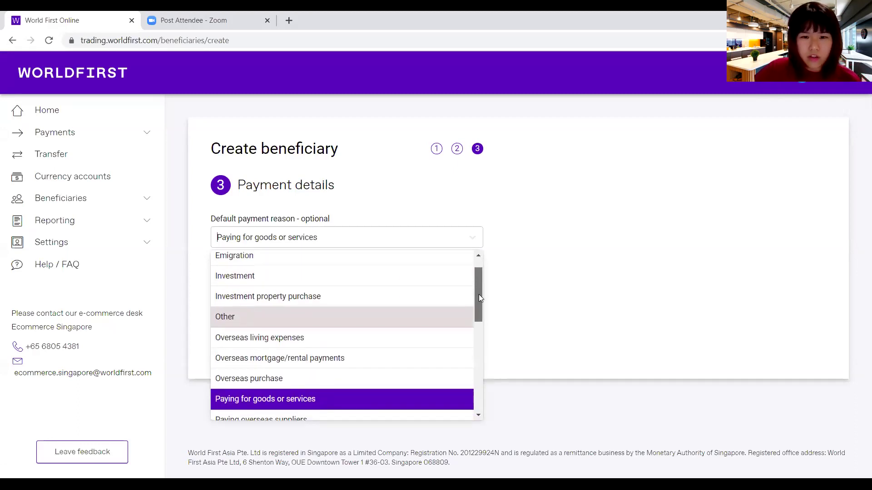
pyautogui.click(390, 400)
# - Leave the optional payment reference blank and submit the new beneficiary
pyautogui.moveTo(211, 272); pyautogui.dragTo(374, 269)
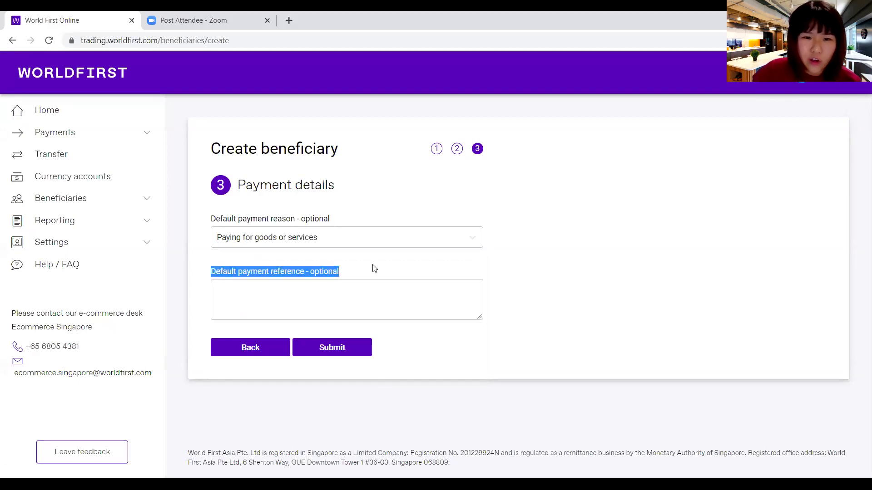
pyautogui.click(295, 288)
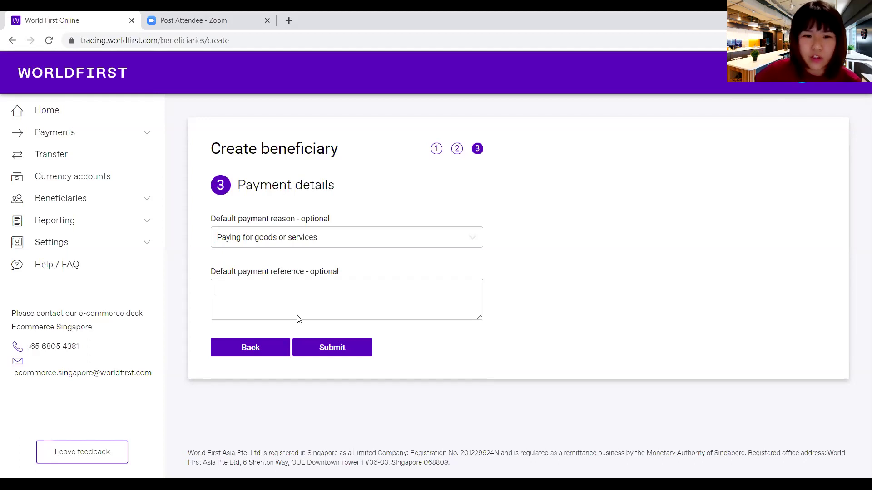
pyautogui.click(339, 356)
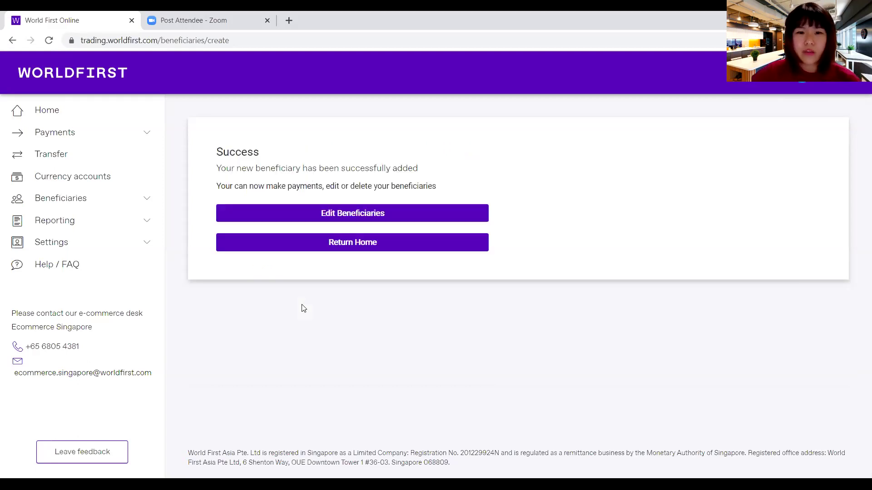
# - Open View beneficiaries from the sidebar to see the four saved entries including ABC trading Pte Ltd
pyautogui.moveTo(220, 152); pyautogui.dragTo(420, 173)
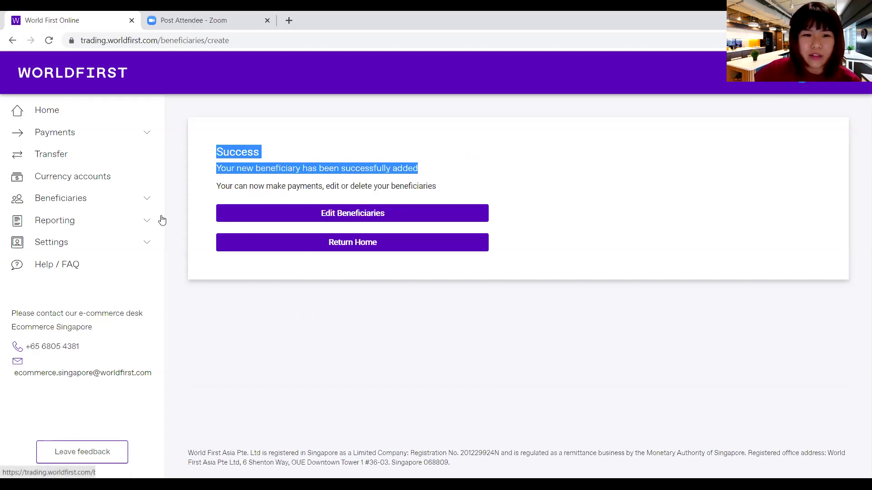
pyautogui.click(124, 202)
pyautogui.click(113, 220)
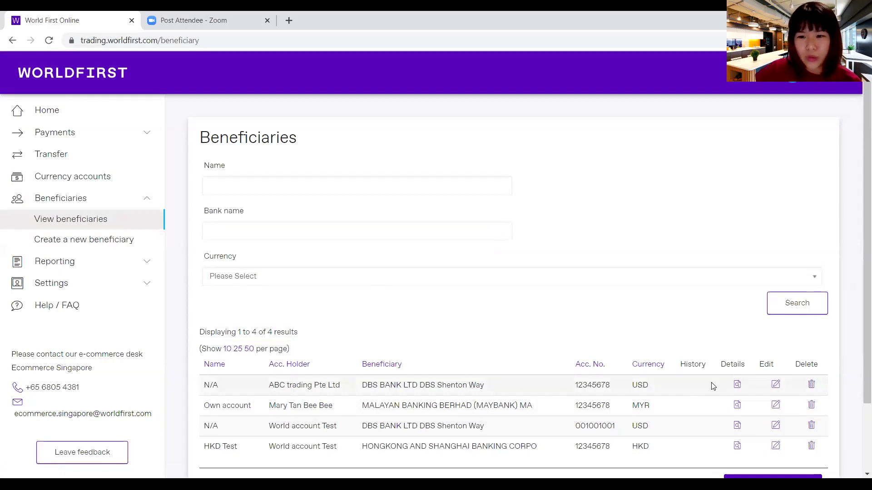
pyautogui.scroll(-1, 857, 339)
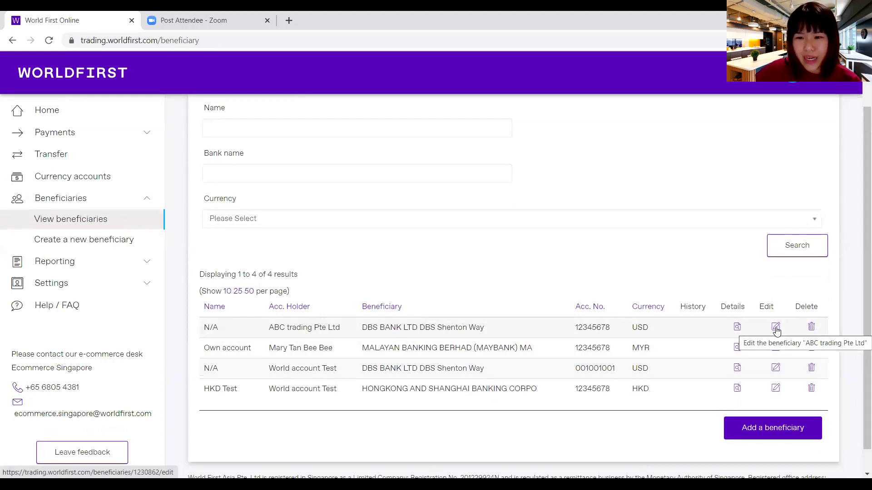
# - Edit ABC trading Pte Ltd, overwrite its account number with the new one, and submit
pyautogui.click(776, 329)
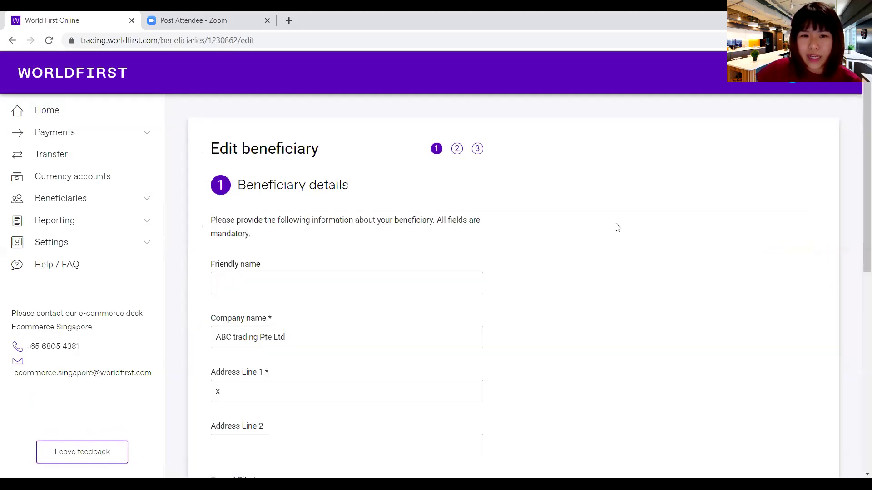
pyautogui.scroll(-10, 517, 233)
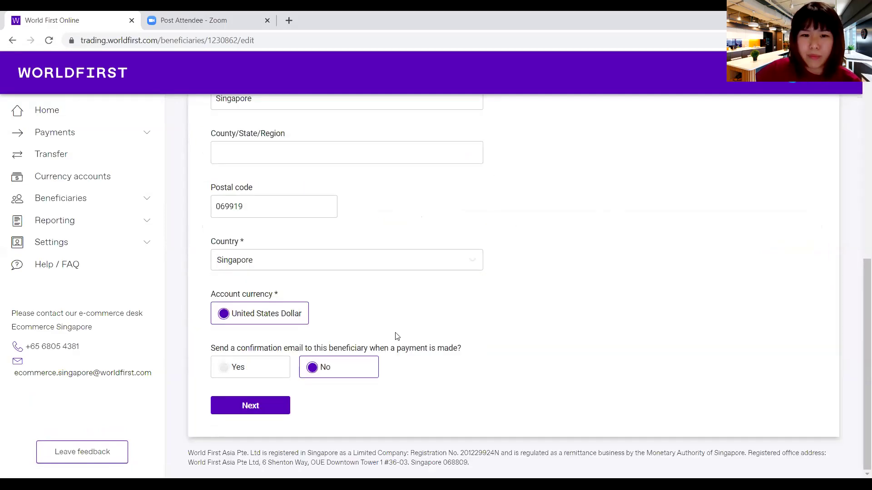
pyautogui.click(257, 411)
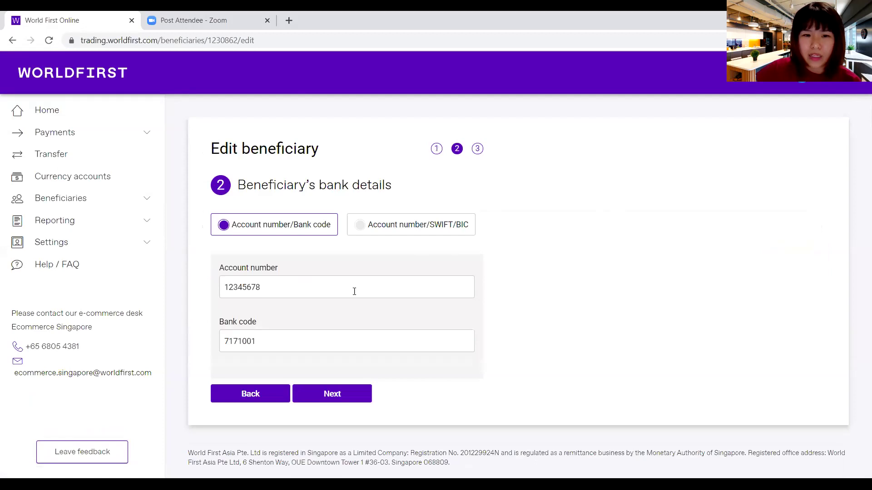
pyautogui.moveTo(342, 287); pyautogui.dragTo(168, 279)
pyautogui.write('87')
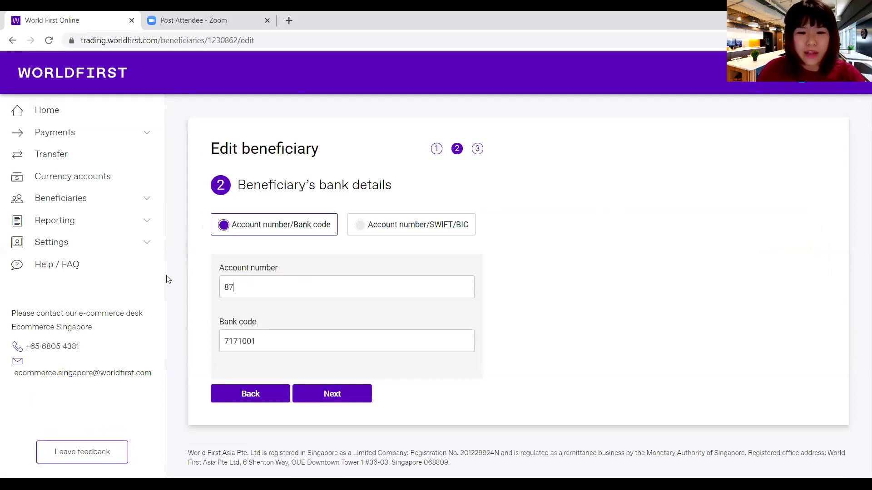
pyautogui.write('654321')
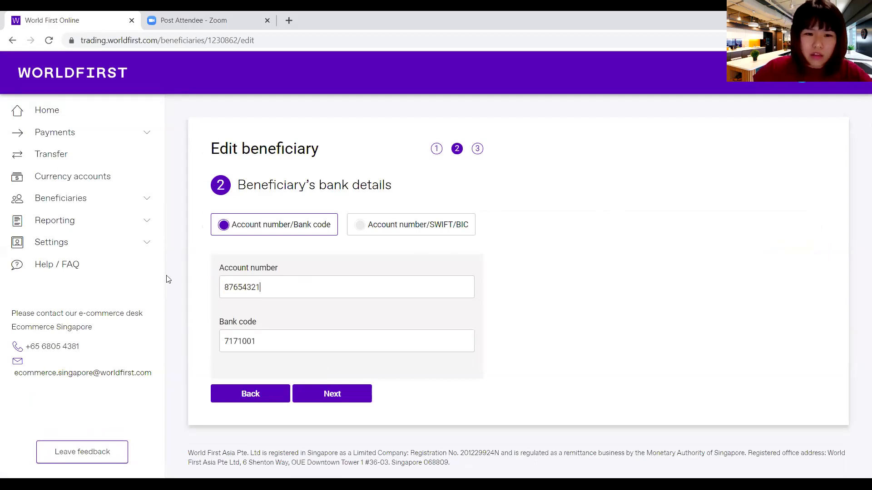
pyautogui.click(325, 395)
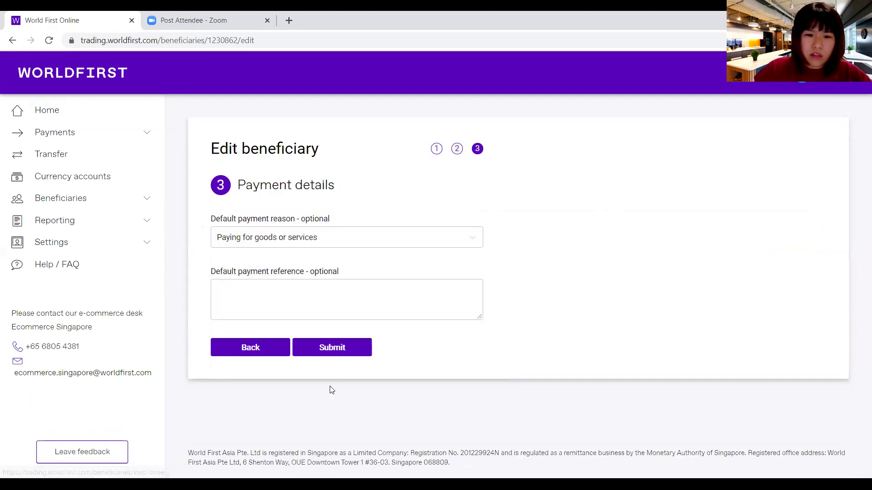
pyautogui.click(323, 353)
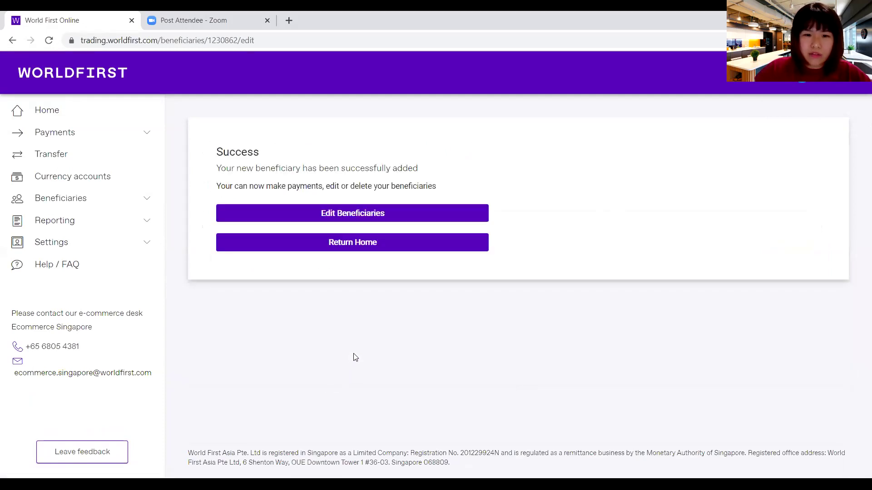
# - Reopen View beneficiaries and check ABC trading's updated account number
pyautogui.click(82, 200)
pyautogui.click(75, 219)
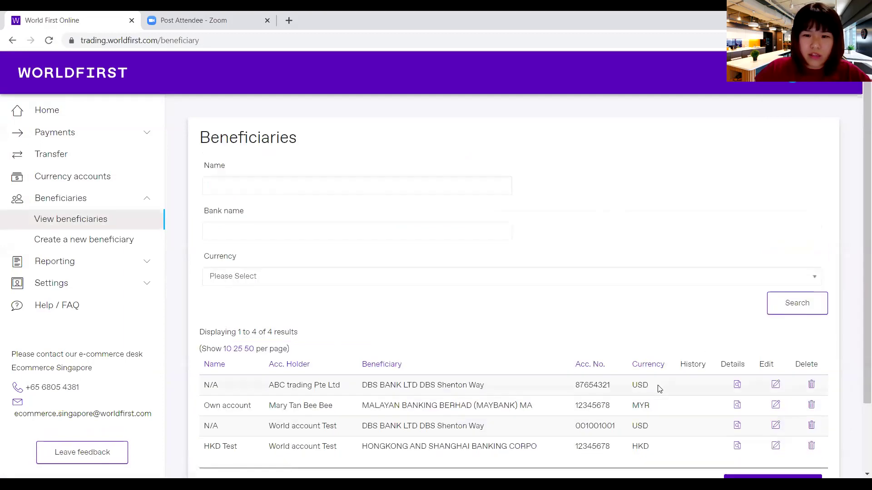
pyautogui.moveTo(622, 388); pyautogui.dragTo(572, 385)
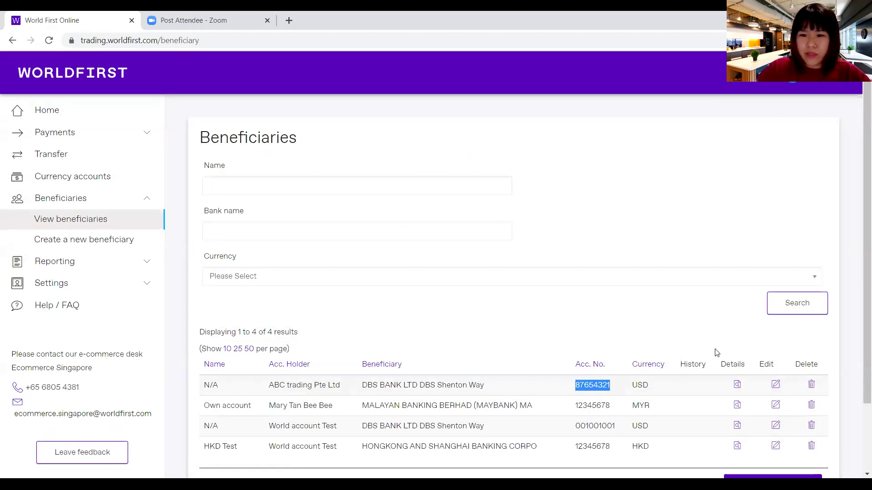
pyautogui.scroll(-2, 857, 347)
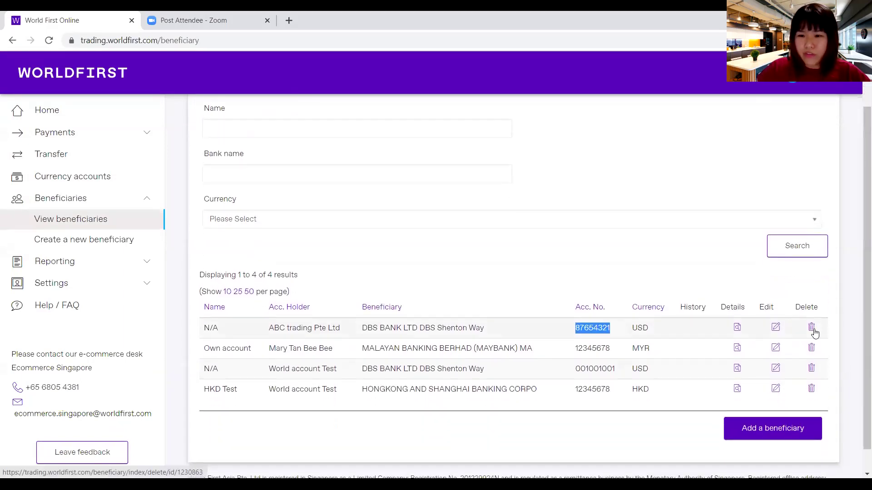
# - Delete the ABC trading Pte Ltd beneficiary, confirm, and return to the three-entry list
pyautogui.click(812, 329)
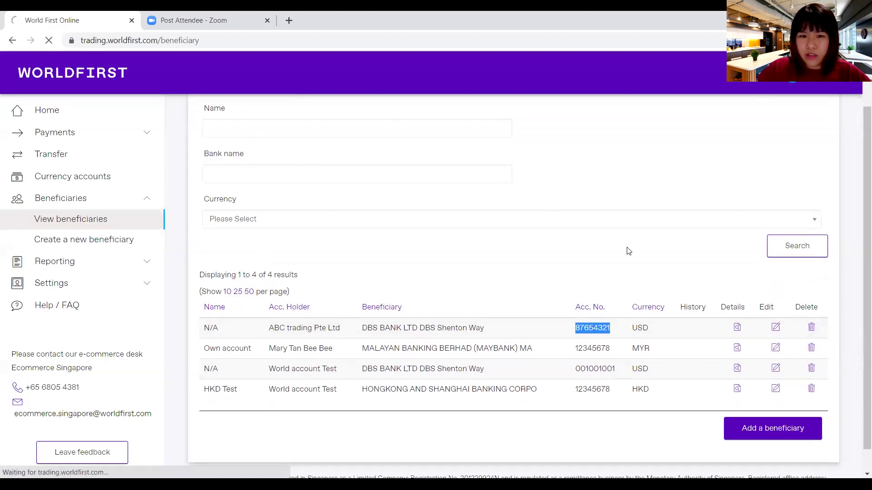
pyautogui.scroll(-5, 513, 245)
pyautogui.scroll(4, 508, 248)
pyautogui.scroll(-4, 512, 249)
pyautogui.click(770, 403)
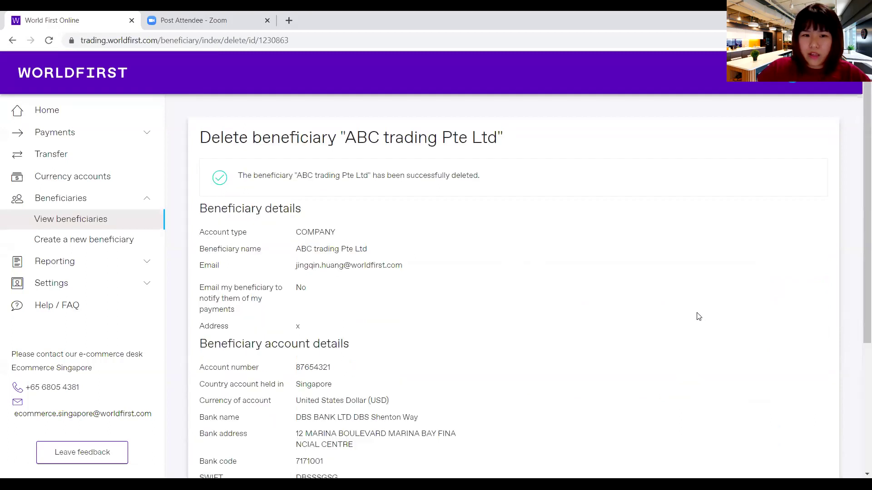
pyautogui.click(105, 219)
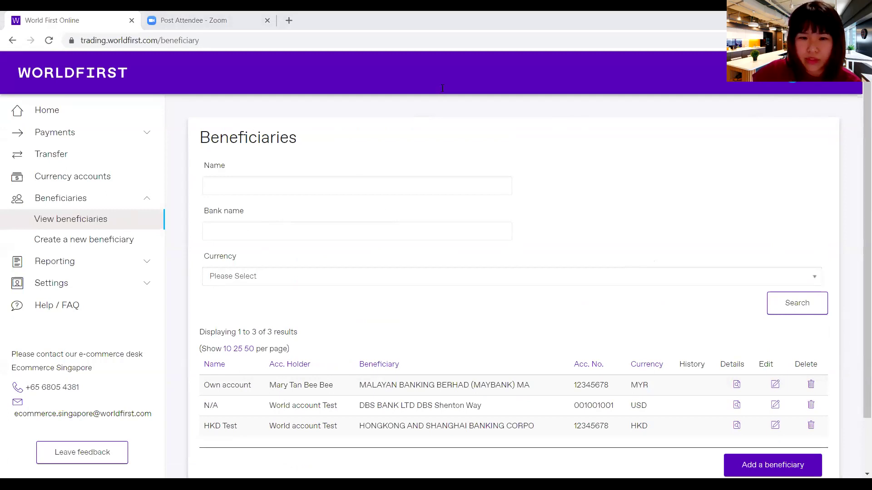
# - Start the webinar slide show and advance to the Top up the account & make Withdrawals slide
pyautogui.hotkey('alt', 'Tab')
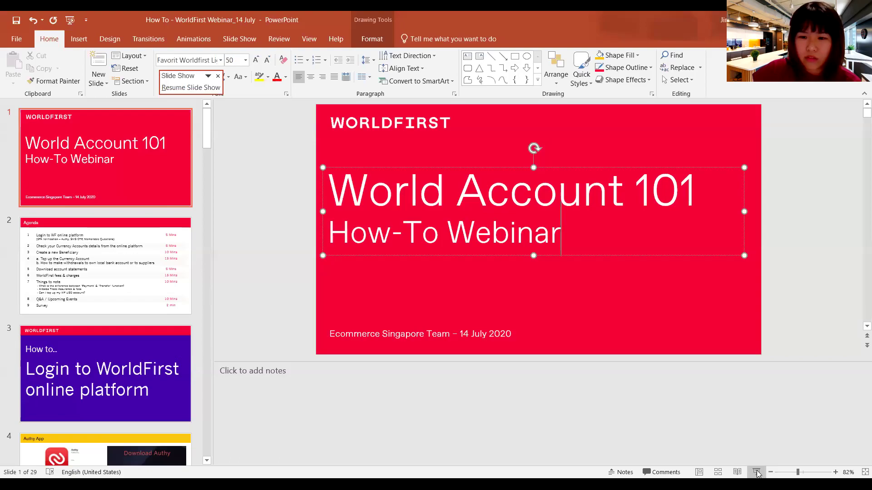
pyautogui.click(756, 472)
pyautogui.press('Right')
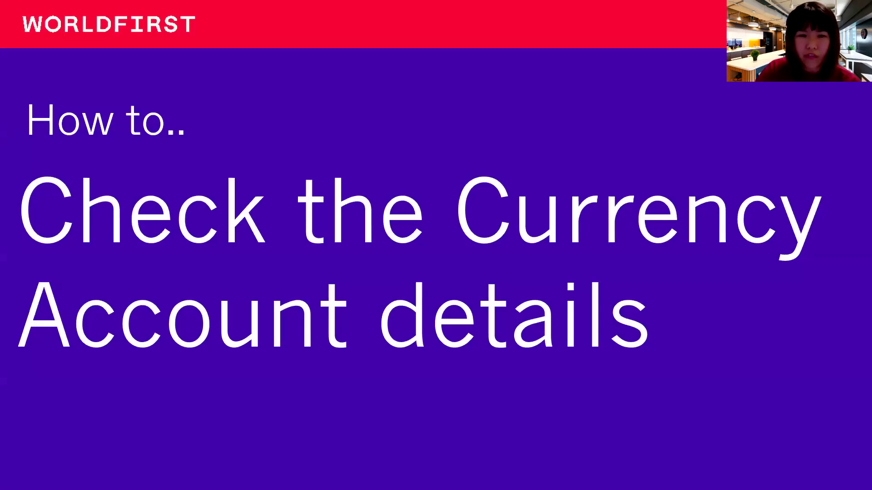
pyautogui.press('Right')
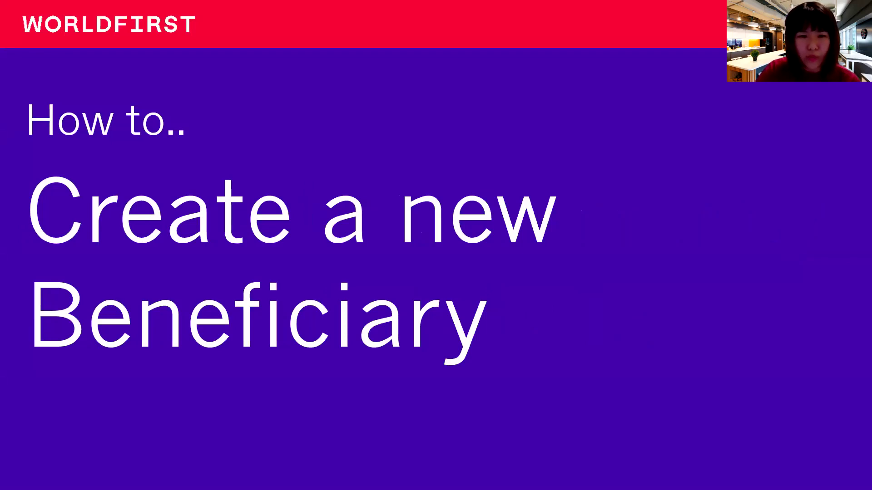
pyautogui.press('Right')
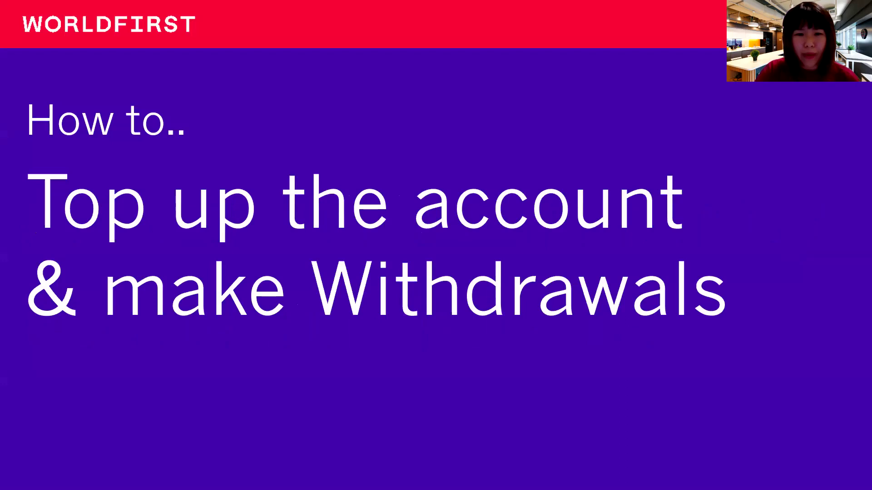
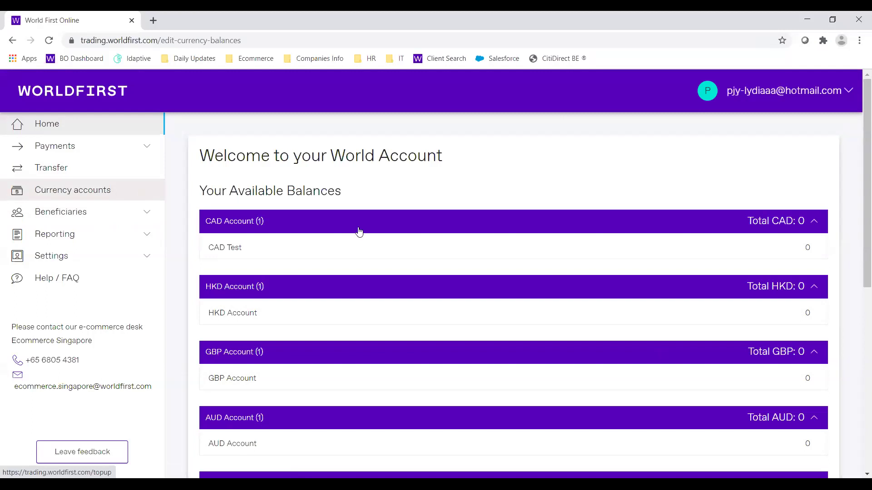
# - Open Currency accounts and scroll to the SGD account's receiving bank details, holding $2.00
pyautogui.click(116, 195)
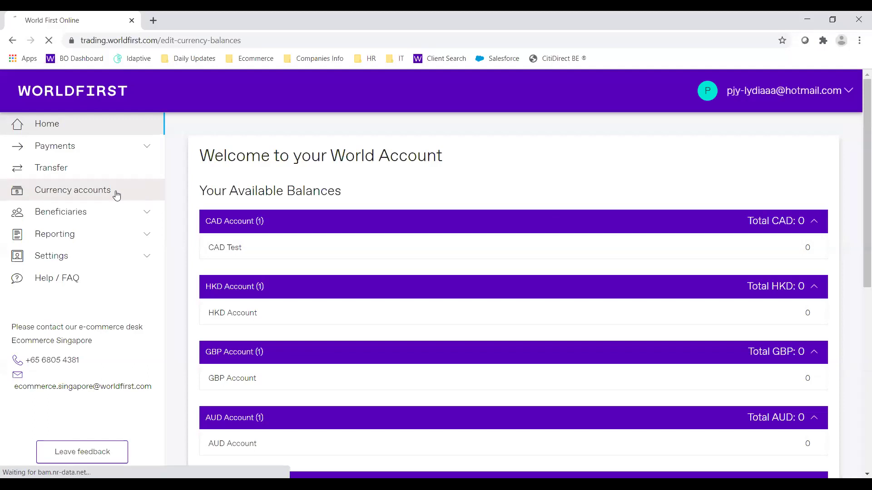
pyautogui.scroll(-3, 351, 248)
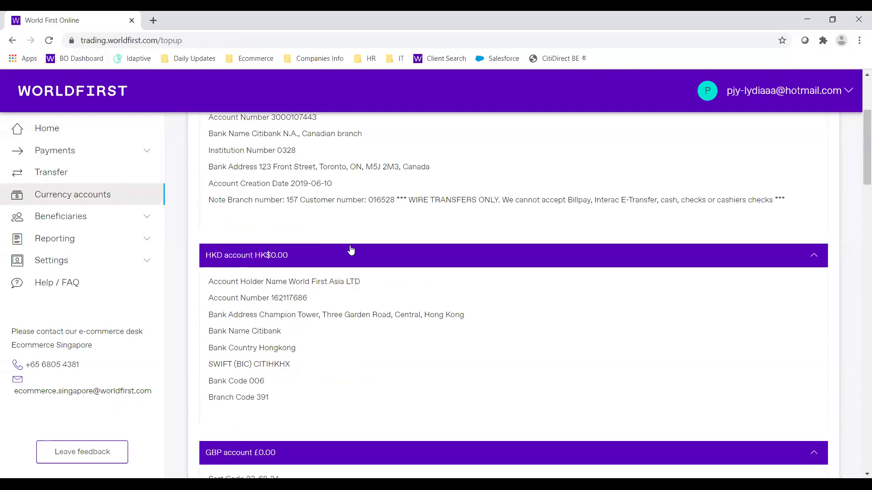
pyautogui.scroll(-1, 351, 250)
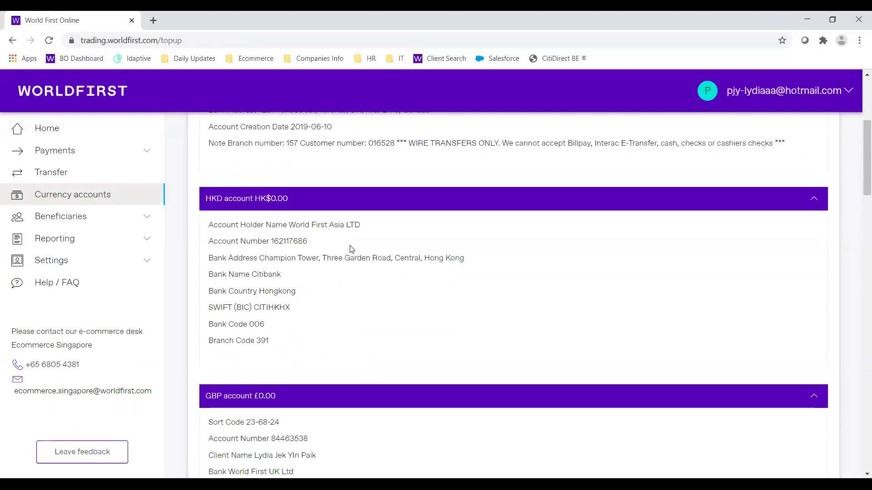
pyautogui.scroll(-2, 351, 249)
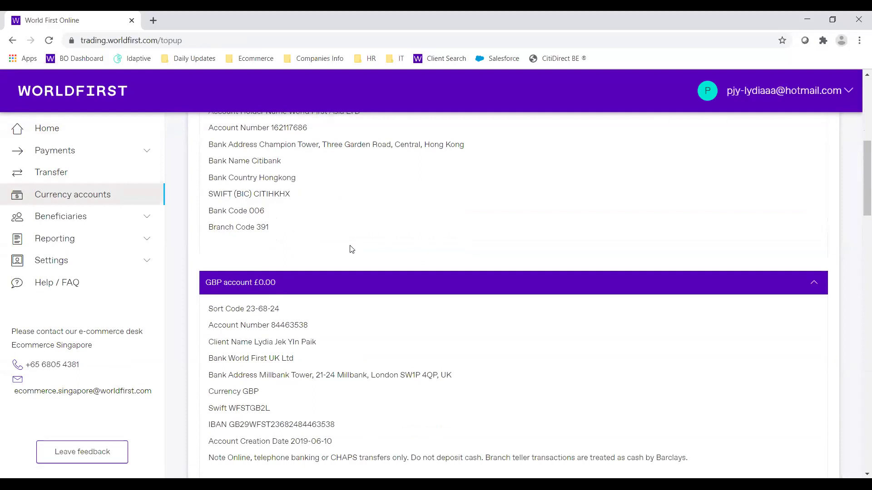
pyautogui.scroll(-1, 351, 250)
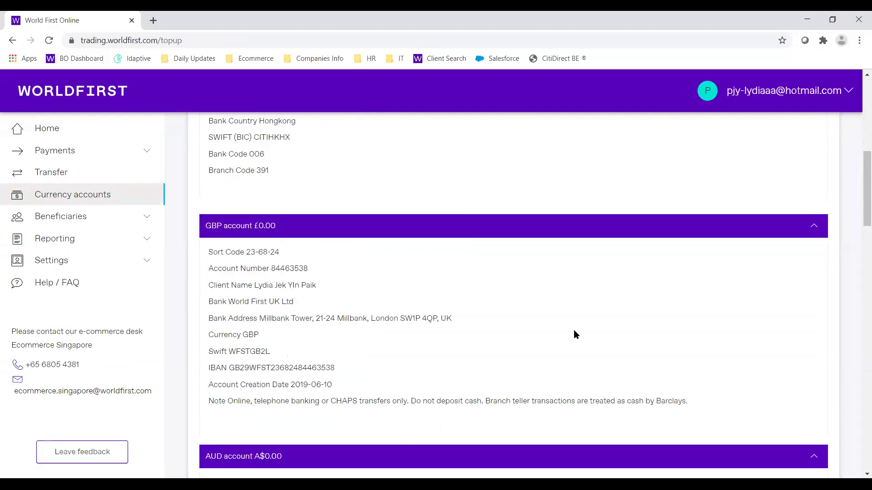
pyautogui.scroll(-1, 551, 352)
pyautogui.scroll(-3, 569, 352)
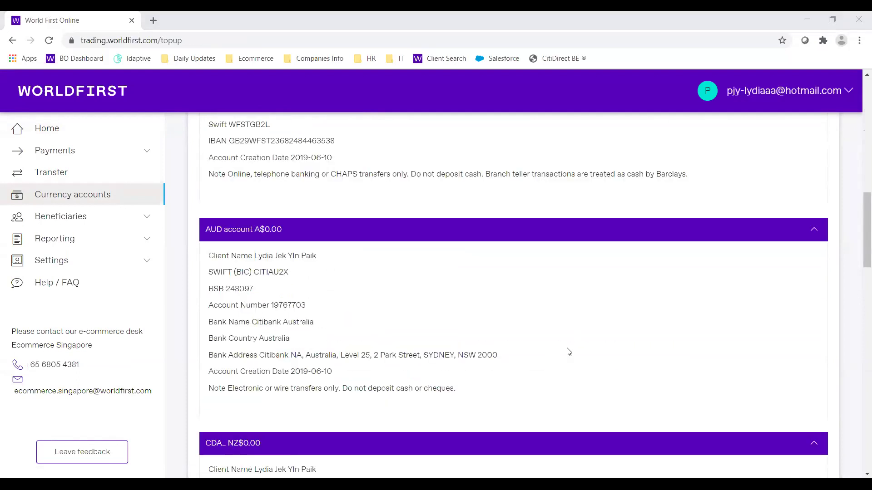
pyautogui.scroll(-11, 568, 352)
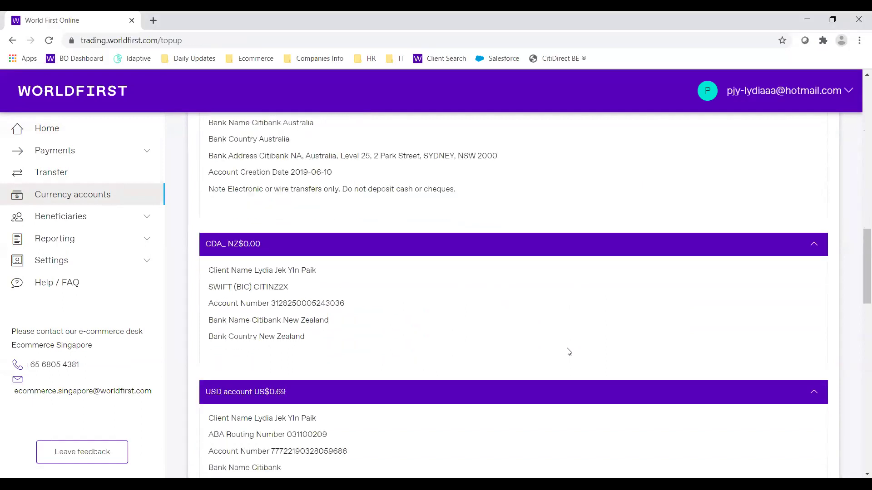
pyautogui.scroll(-3, 569, 352)
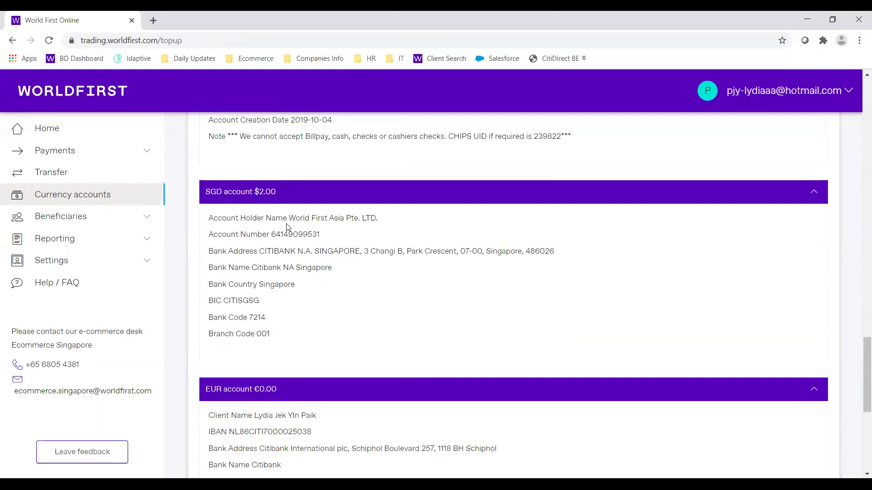
pyautogui.moveTo(289, 217); pyautogui.dragTo(391, 219)
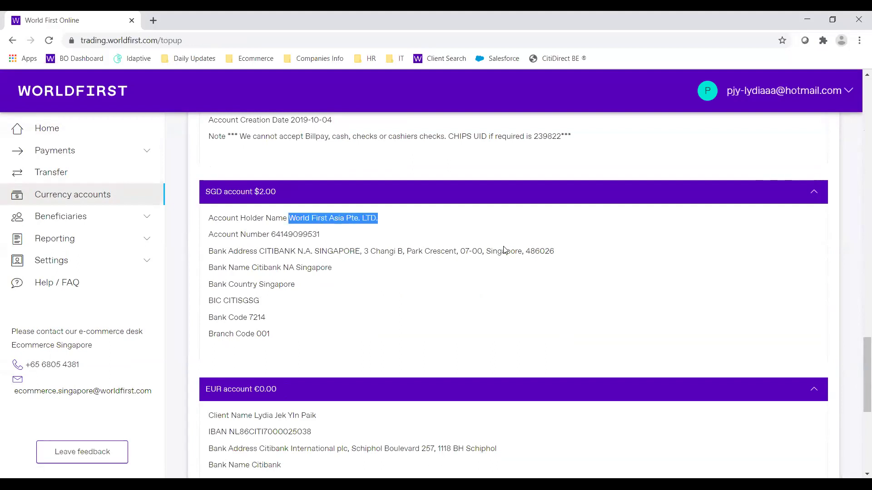
pyautogui.click(420, 228)
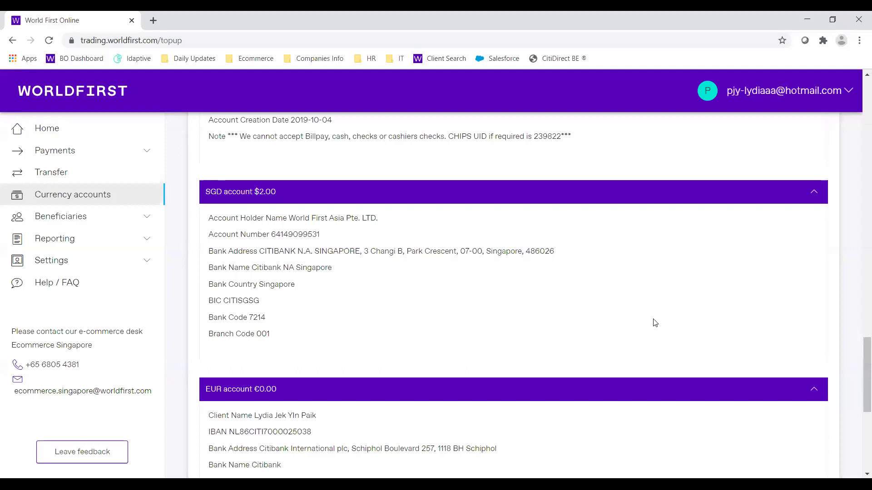
pyautogui.moveTo(272, 234); pyautogui.dragTo(327, 236)
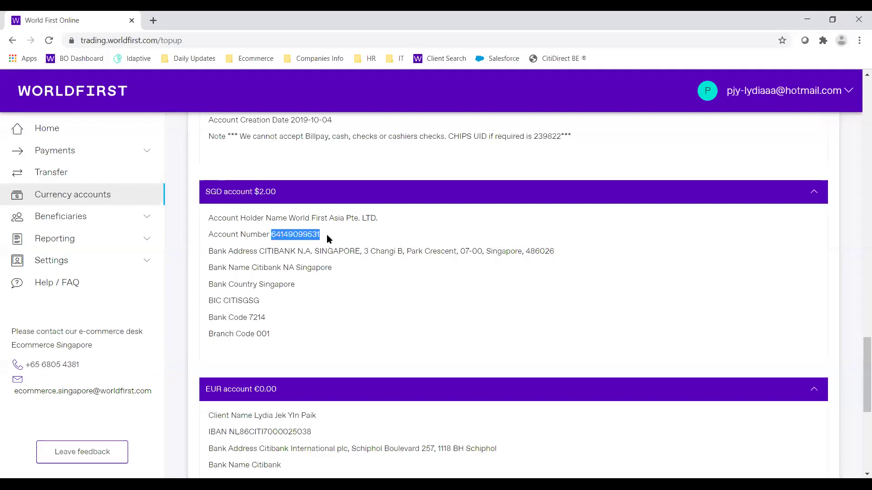
pyautogui.click(330, 239)
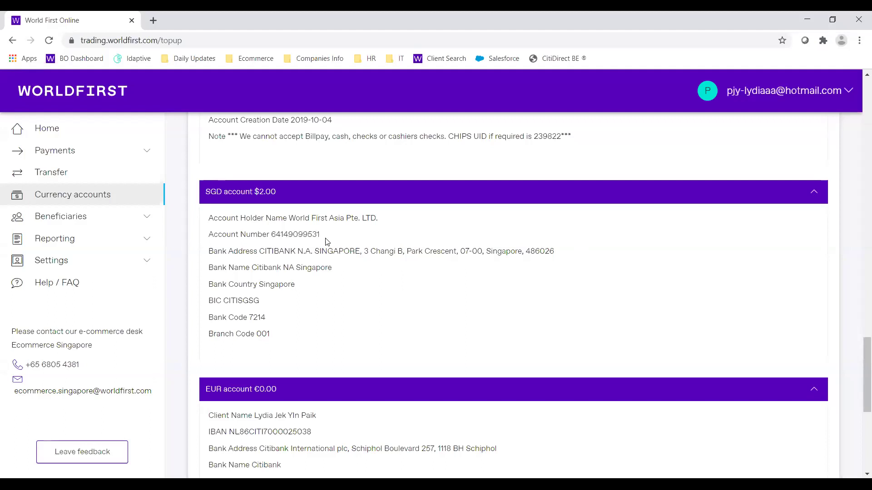
pyautogui.moveTo(325, 236); pyautogui.dragTo(271, 236)
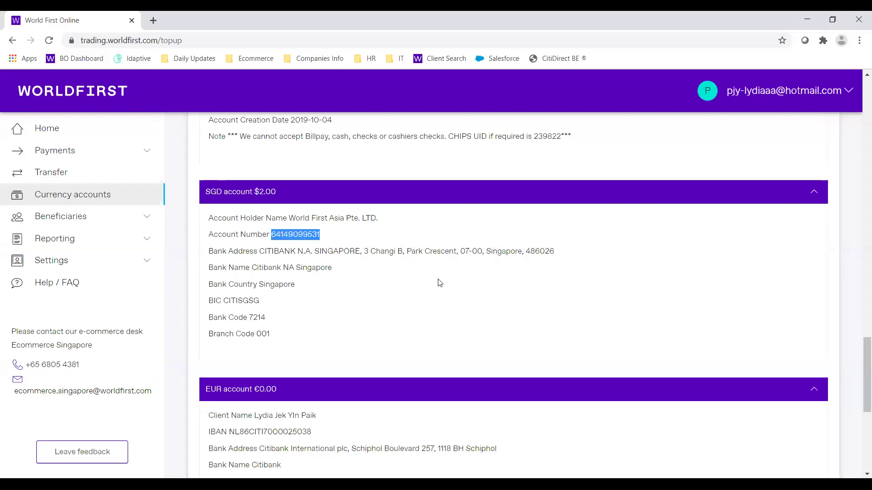
pyautogui.click(438, 295)
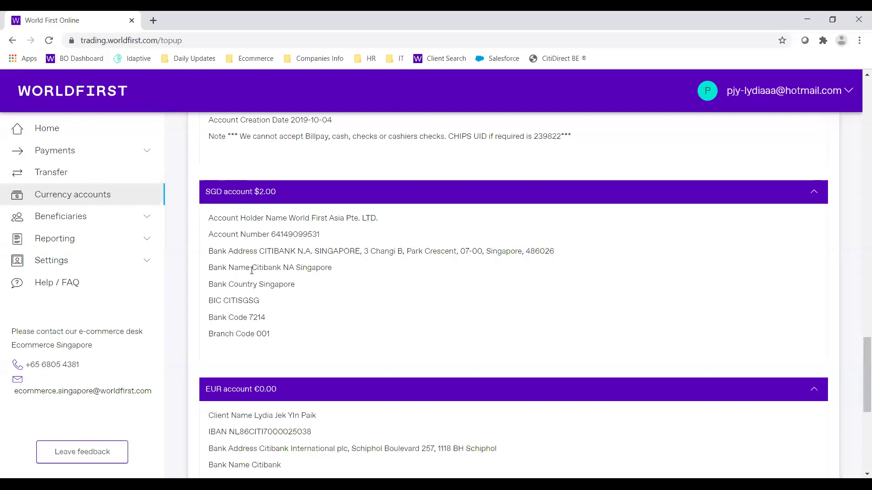
pyautogui.moveTo(251, 267); pyautogui.dragTo(295, 268)
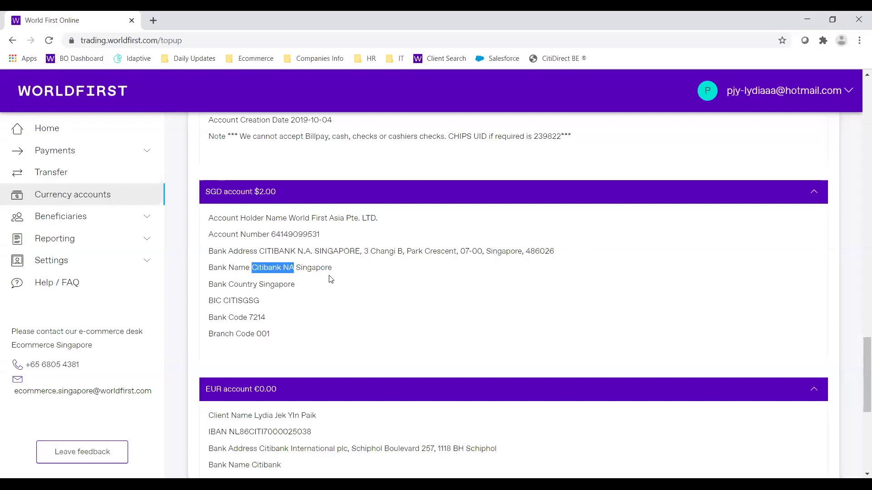
pyautogui.click(353, 296)
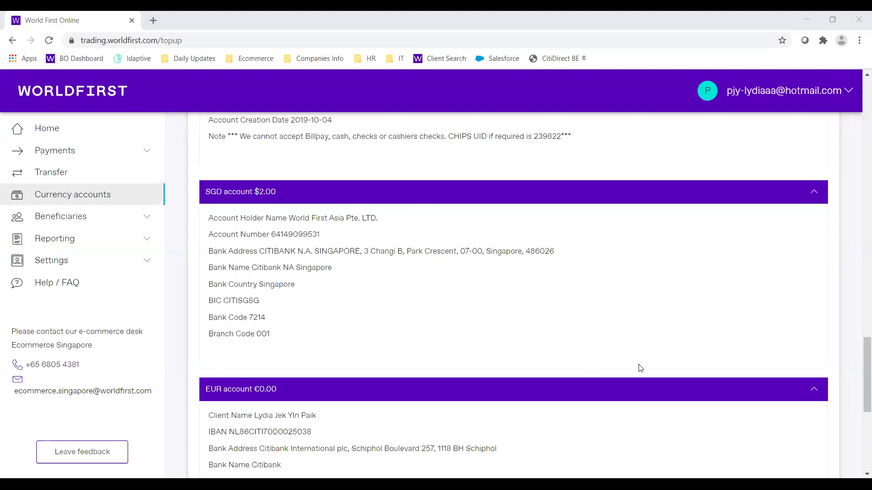
pyautogui.click(571, 429)
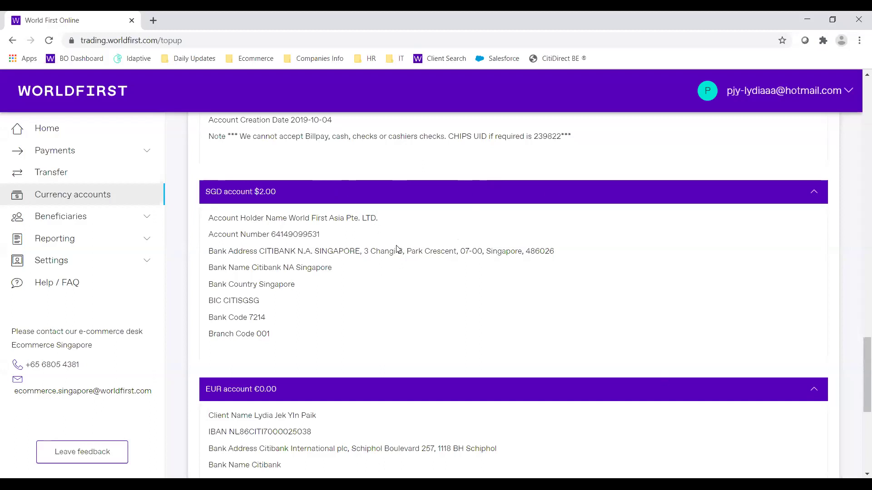
# - Return to the Home balances overview and collapse the SGD Accounts group
pyautogui.click(60, 156)
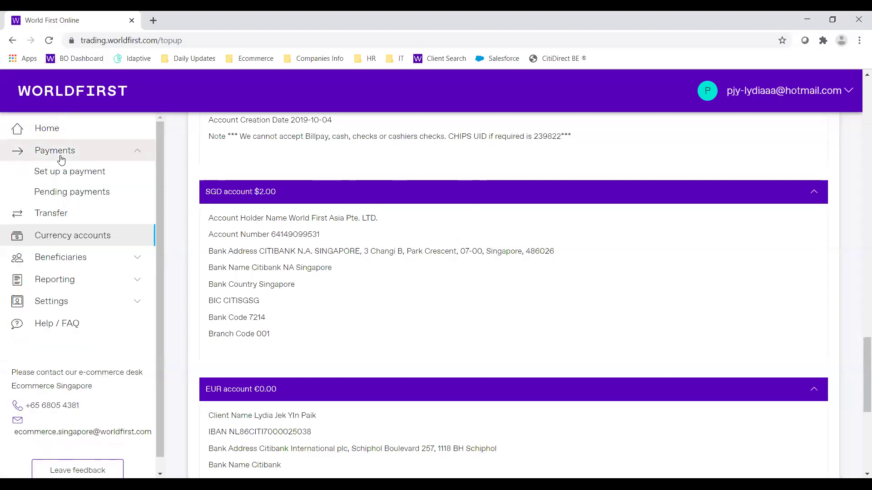
pyautogui.click(61, 137)
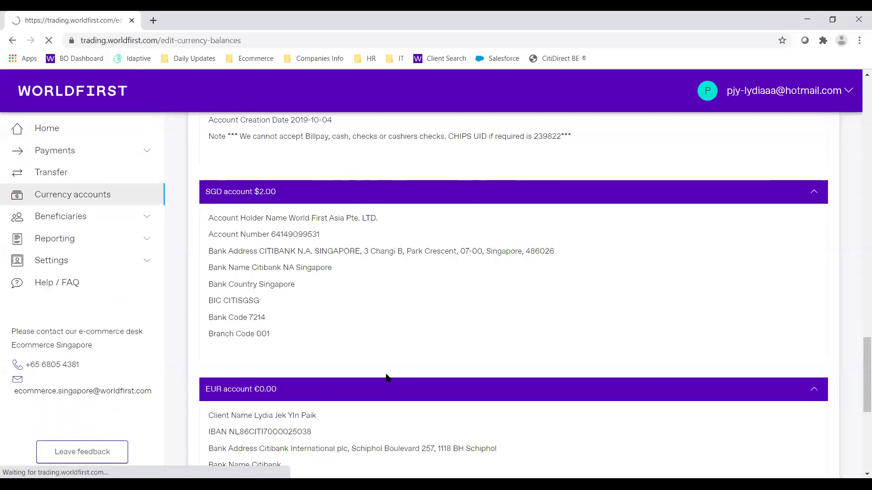
pyautogui.scroll(-3, 346, 263)
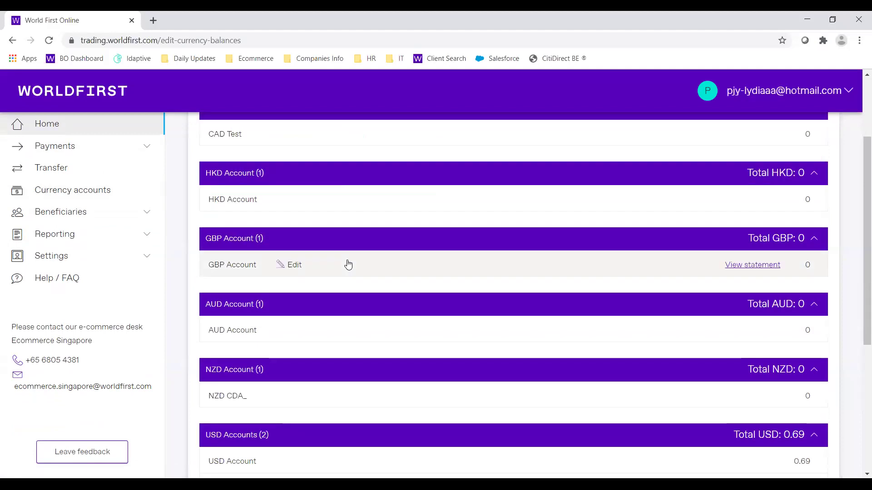
pyautogui.scroll(-2, 347, 263)
pyautogui.scroll(-3, 347, 263)
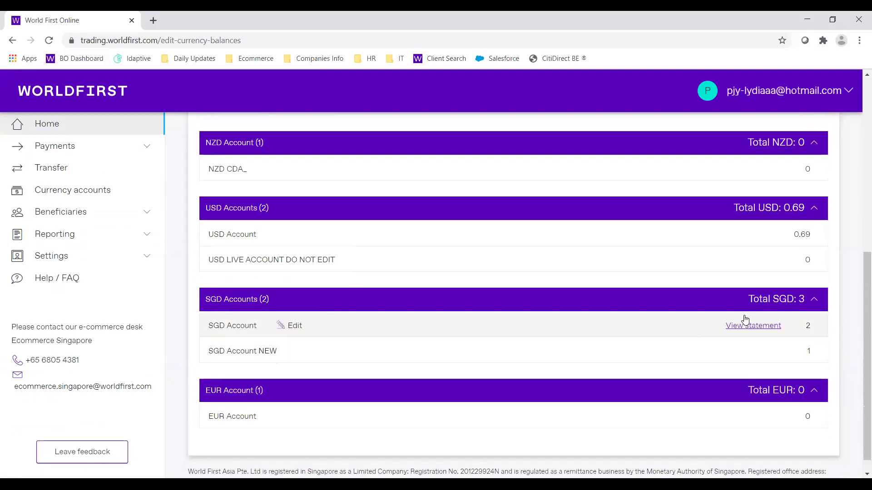
pyautogui.click(796, 299)
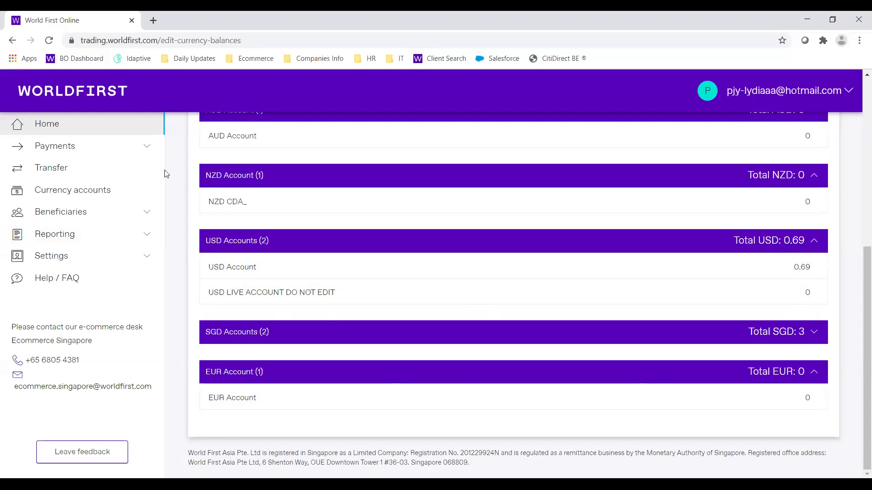
pyautogui.click(119, 149)
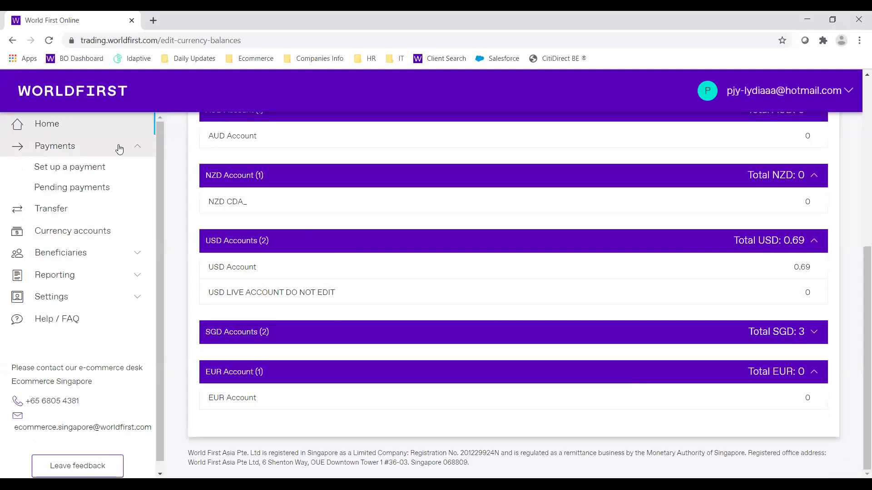
# - Start a new payment paying from the SGD Account (SGD 2.00)
pyautogui.click(105, 175)
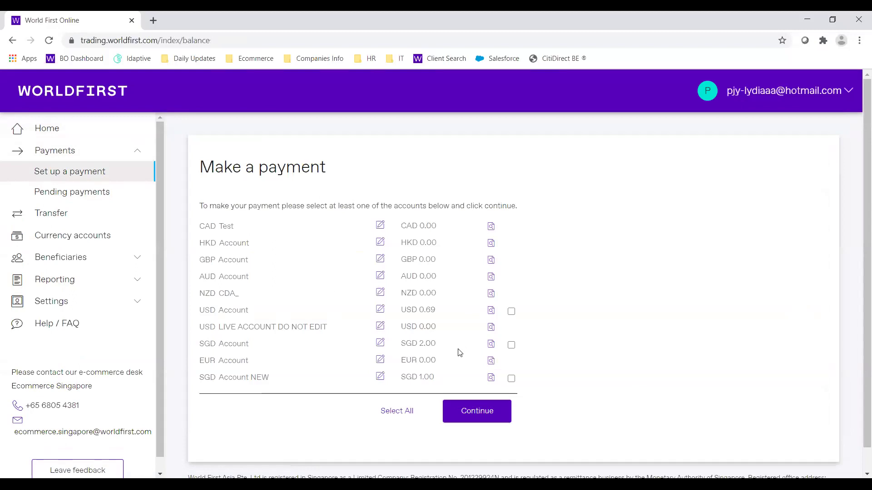
pyautogui.click(510, 346)
pyautogui.click(487, 421)
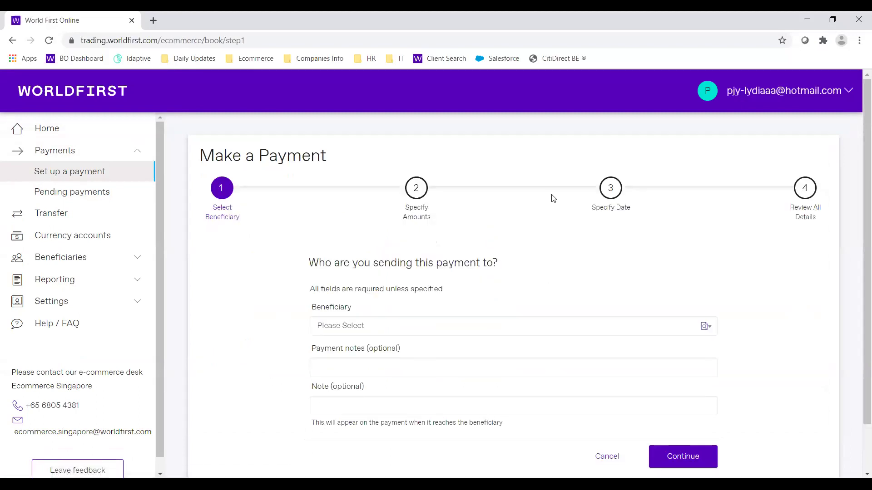
# - Choose the USD TEST Supplier Payment beneficiary with payment note 'Invoice 123' and submit
pyautogui.scroll(-2, 553, 198)
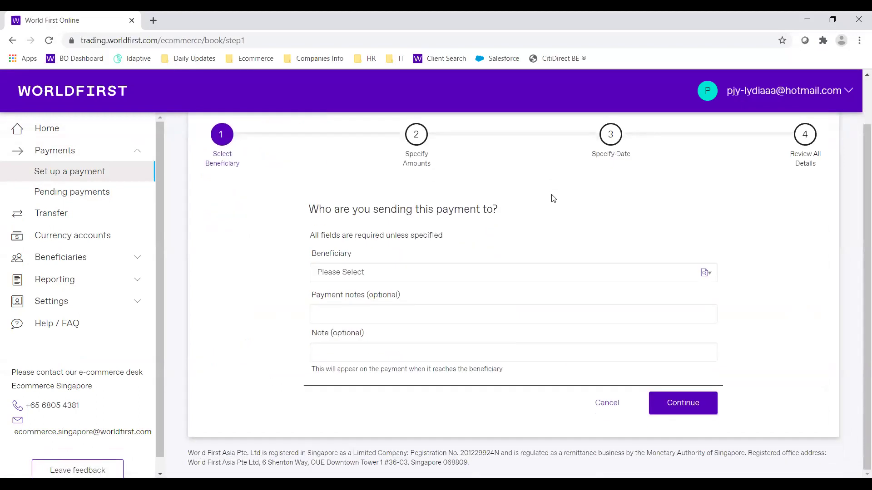
pyautogui.click(493, 281)
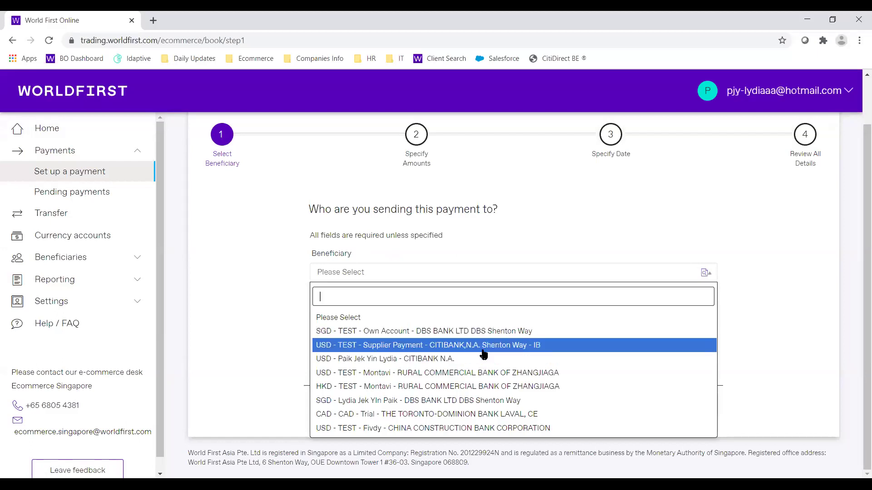
pyautogui.click(482, 346)
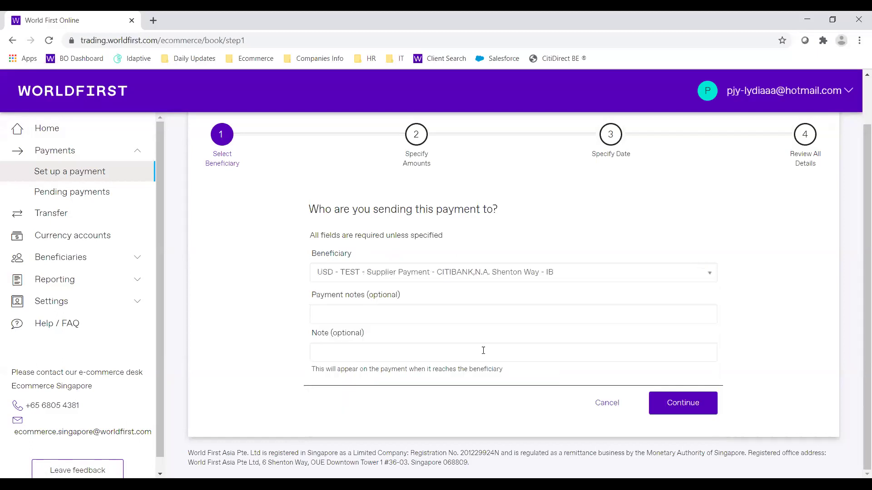
pyautogui.click(394, 320)
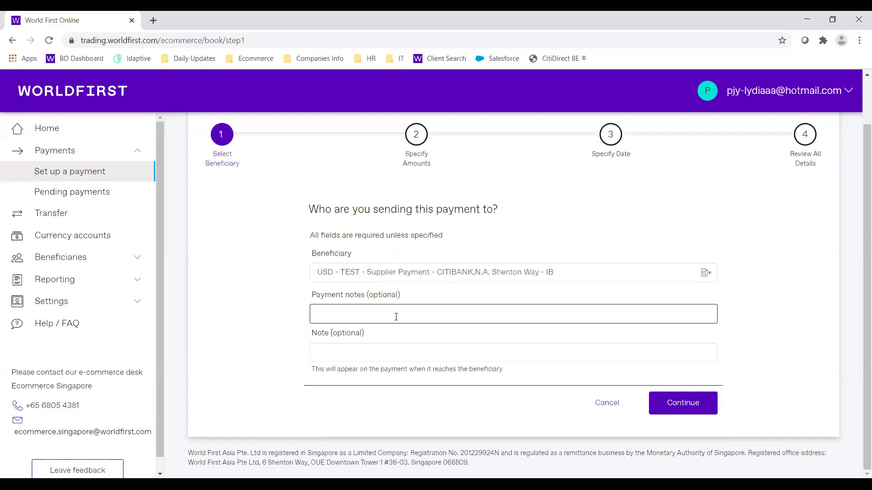
pyautogui.click(396, 317)
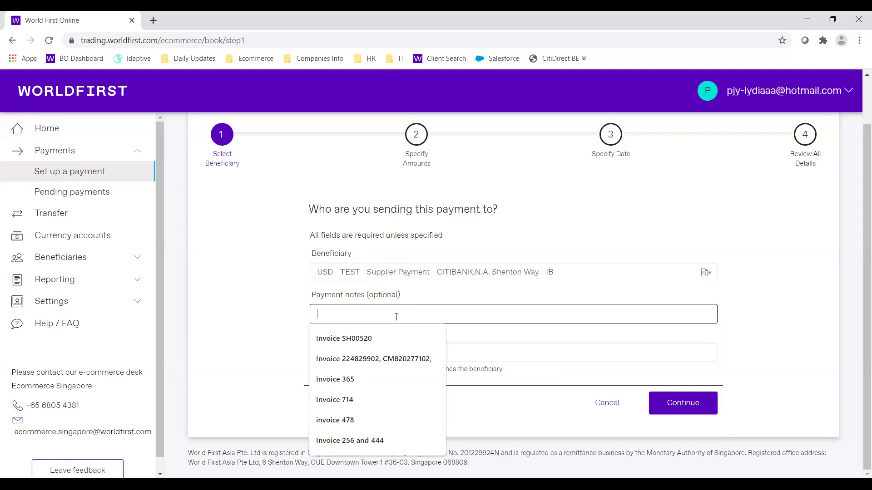
pyautogui.write('Invoice')
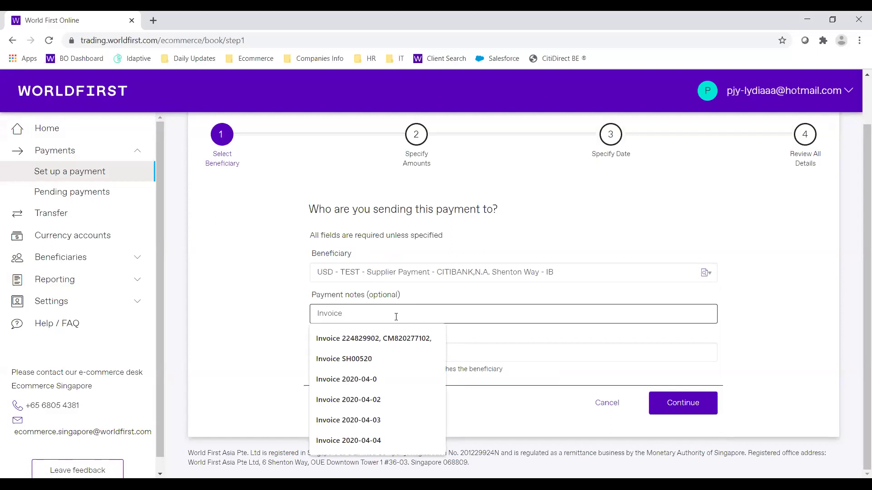
pyautogui.write(' 123')
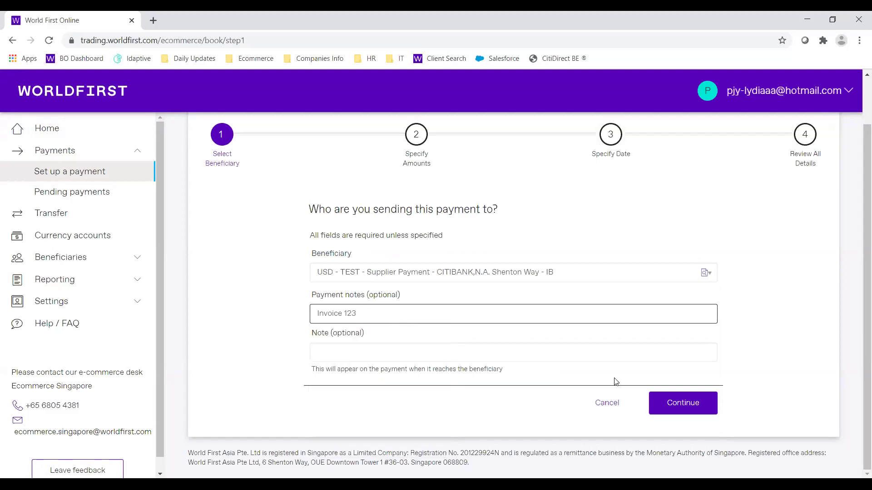
pyautogui.press('Return')
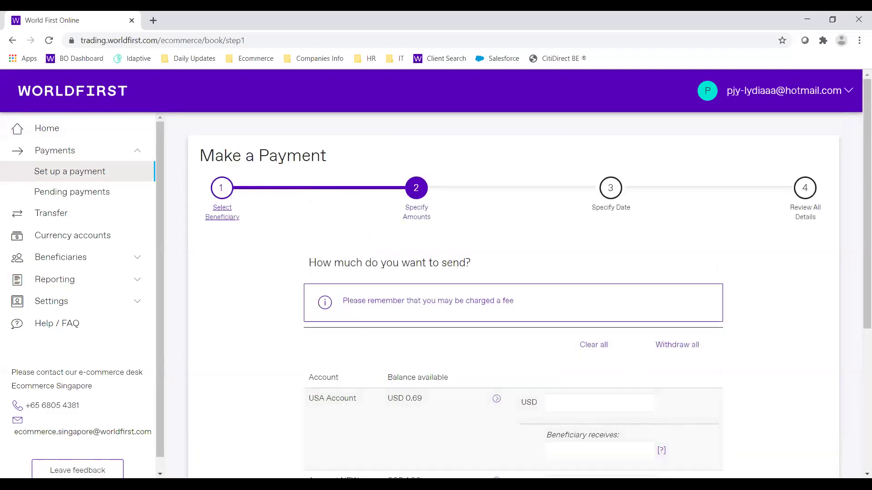
# - Enter 1 in Account NEW's USD box and dismiss the resulting balance warning
pyautogui.scroll(-3, 512, 282)
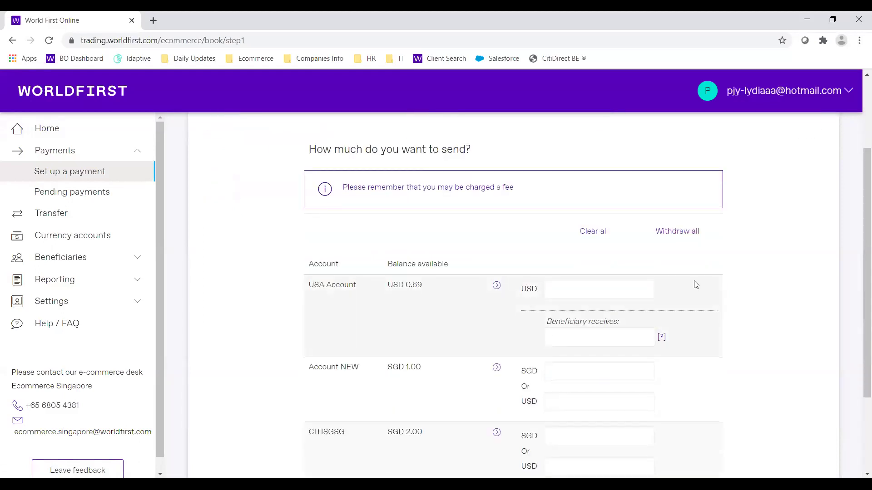
pyautogui.scroll(-1, 695, 285)
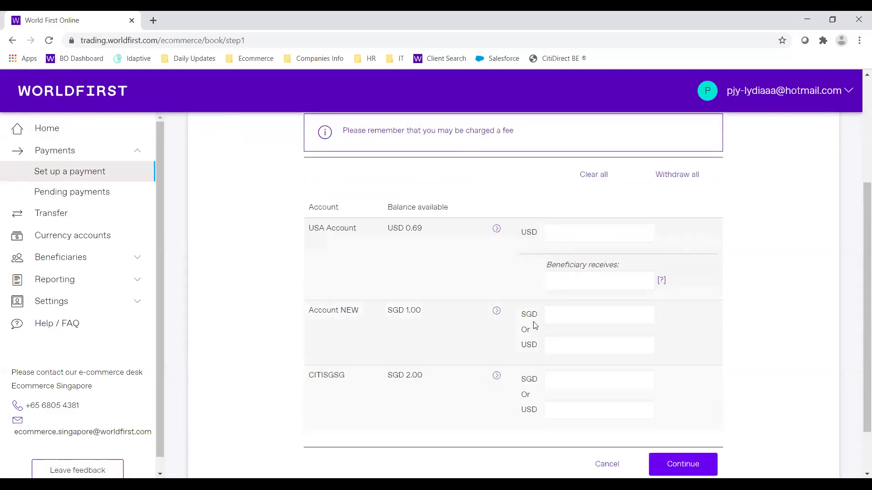
pyautogui.click(570, 317)
pyautogui.click(570, 346)
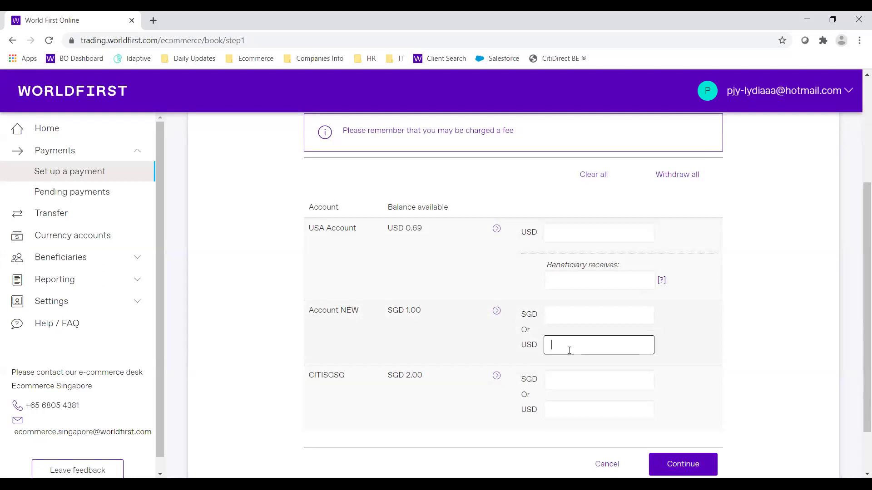
pyautogui.write('1')
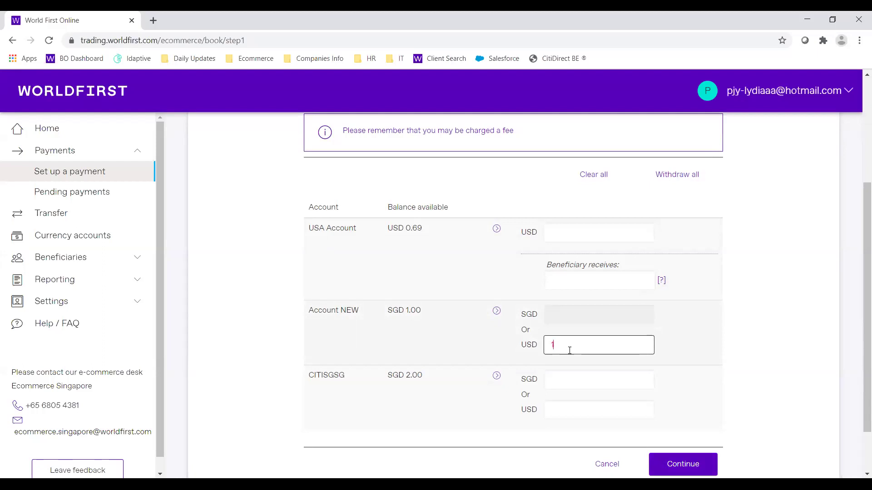
pyautogui.scroll(-2, 569, 350)
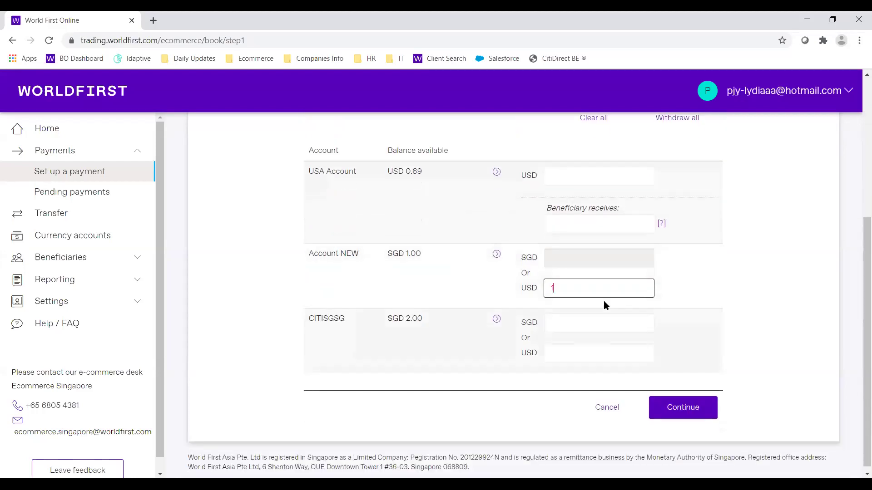
pyautogui.click(603, 300)
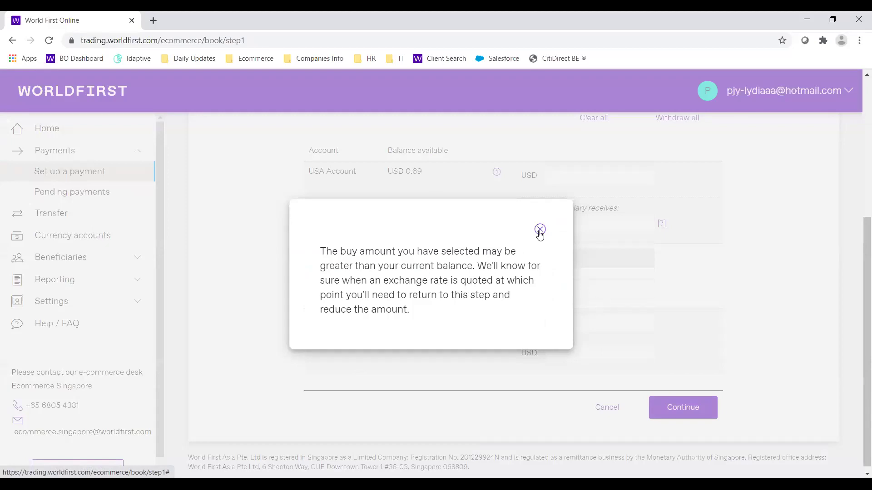
pyautogui.click(540, 230)
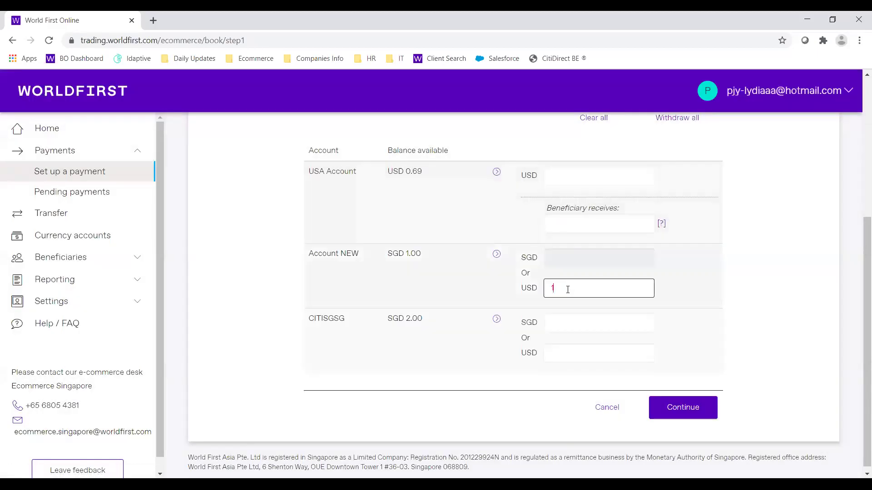
# - Replace it with SGD 1 from Account NEW and continue to the review step
pyautogui.press('BackSpace')
pyautogui.click(575, 259)
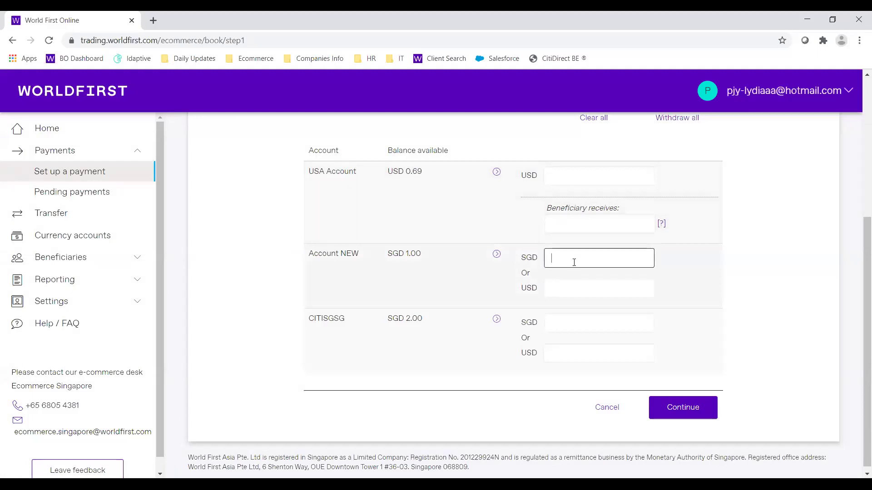
pyautogui.write('1')
pyautogui.click(798, 303)
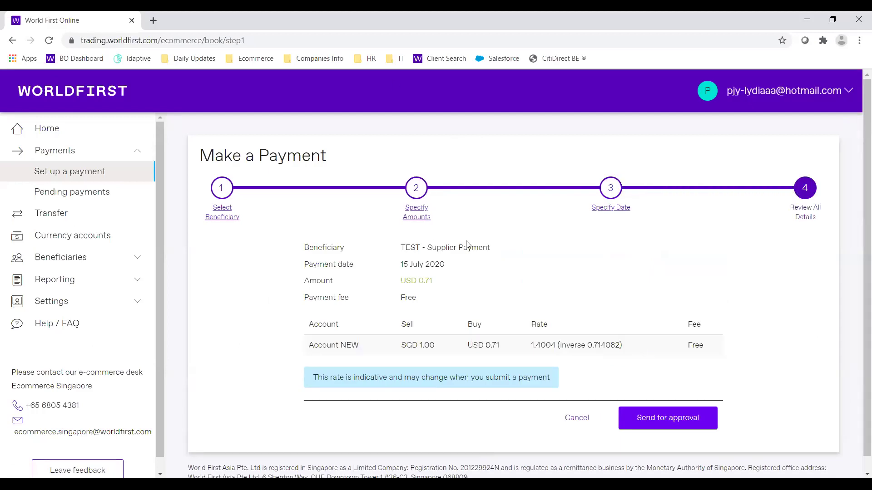
# - Highlight the payment date 15 July 2020, amount USD 0.71 and rate 1.4004
pyautogui.scroll(-1, 581, 265)
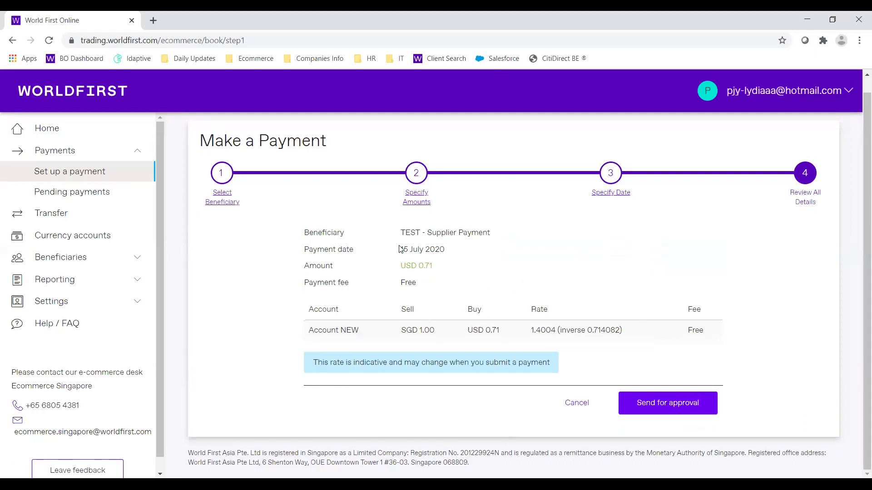
pyautogui.moveTo(401, 249); pyautogui.dragTo(444, 250)
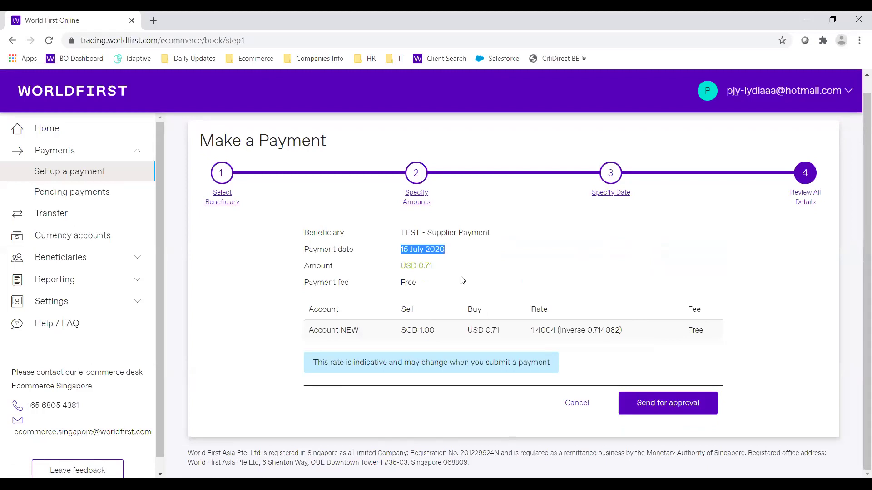
pyautogui.moveTo(400, 267); pyautogui.dragTo(431, 284)
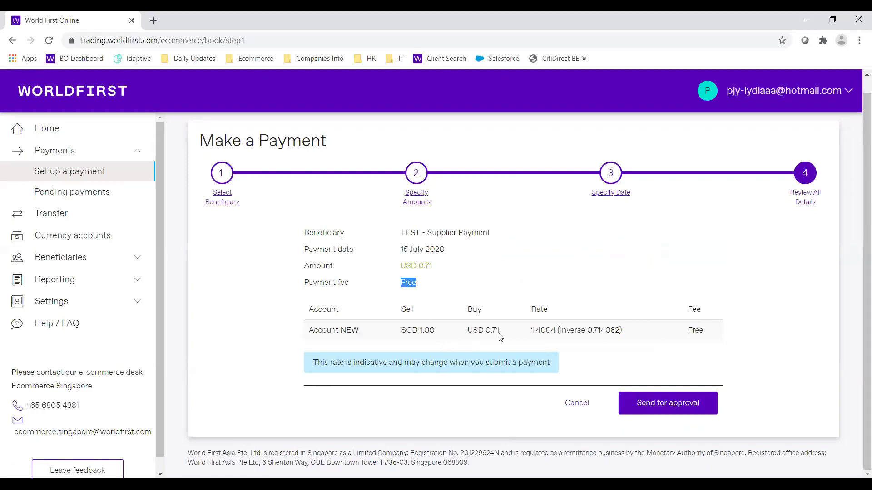
pyautogui.moveTo(530, 330); pyautogui.dragTo(557, 330)
pyautogui.click(592, 371)
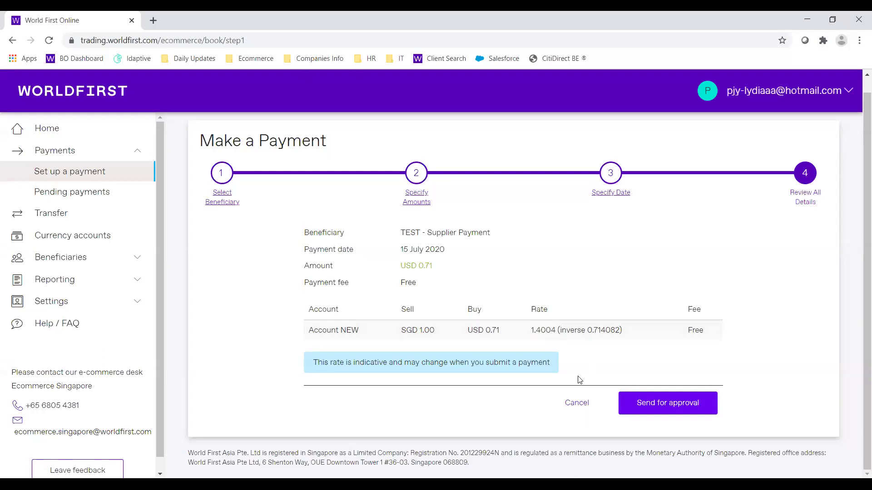
# - Go back to Set up a payment to begin a new payment
pyautogui.click(662, 409)
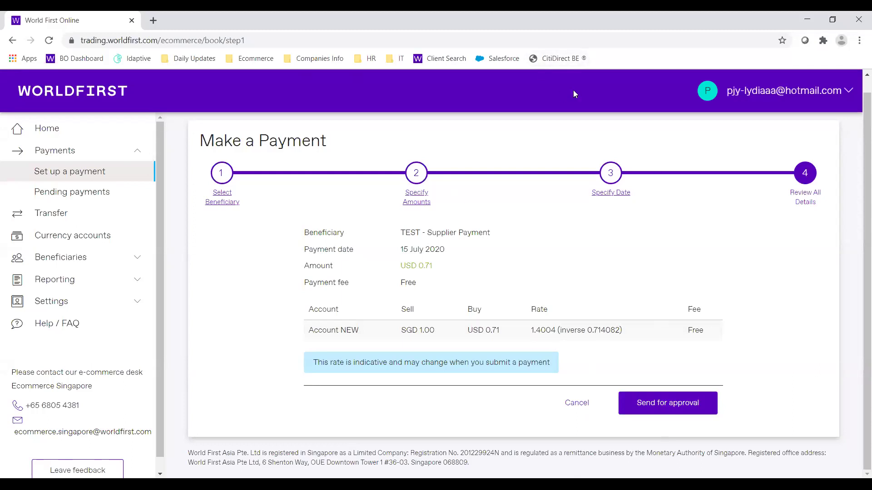
pyautogui.scroll(1, 560, 311)
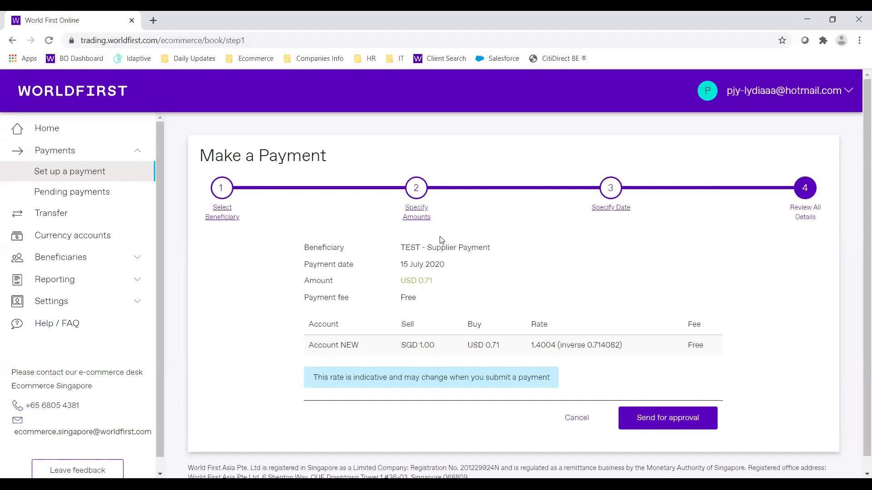
pyautogui.click(104, 172)
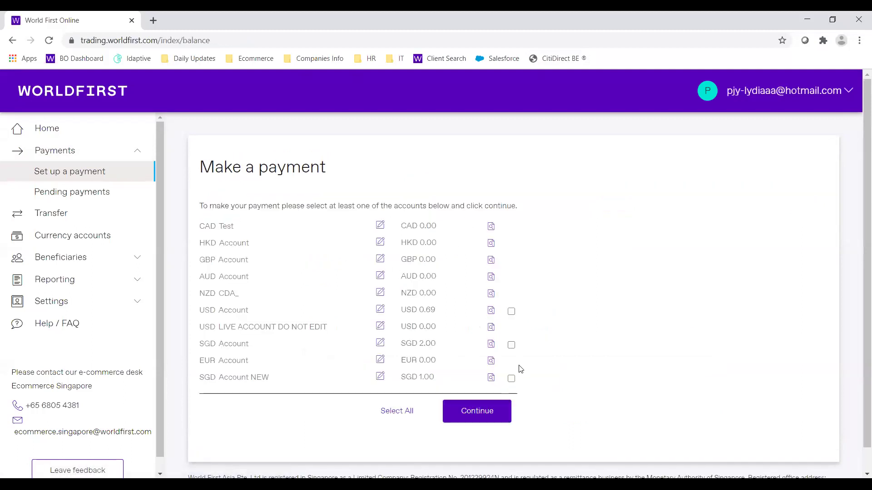
# - Pay from the SGD Account to the USD CITIBANK N.A. beneficiary, then expand Reporting
pyautogui.click(512, 345)
pyautogui.click(500, 411)
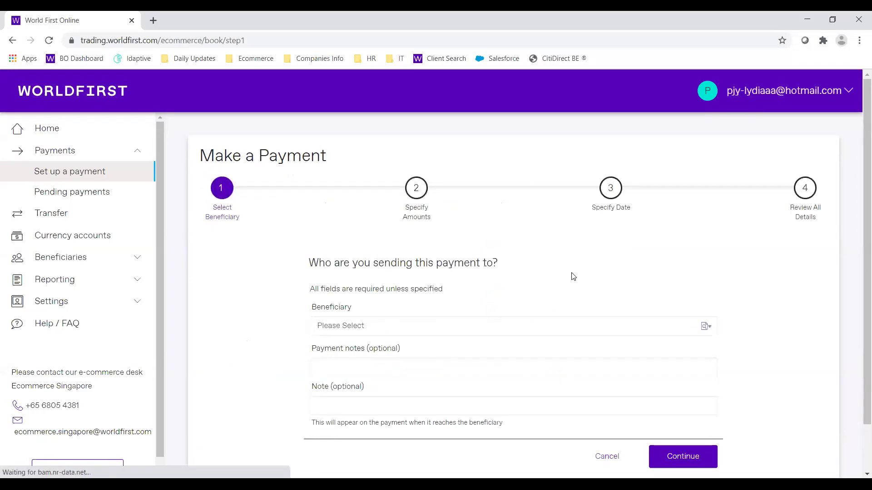
pyautogui.click(563, 325)
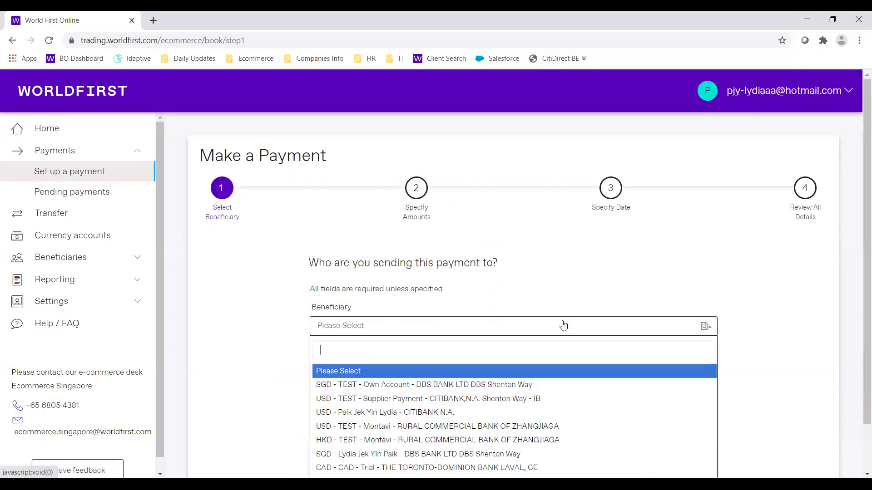
pyautogui.click(531, 411)
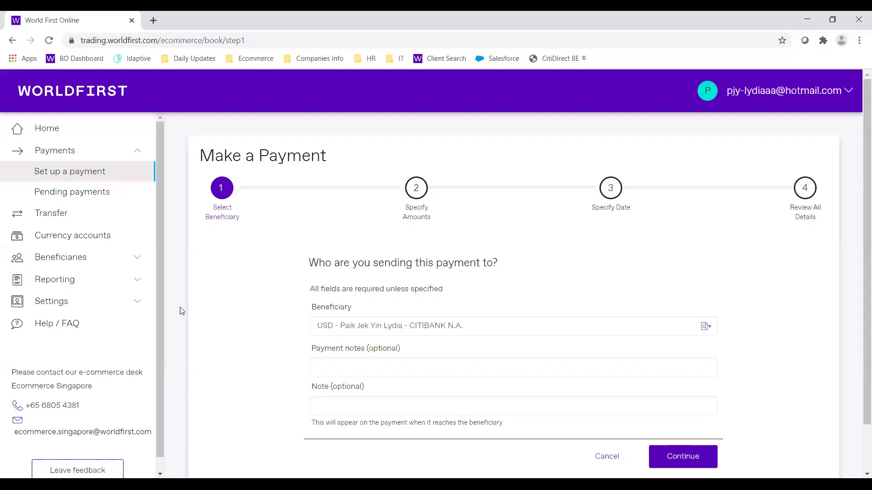
pyautogui.click(141, 285)
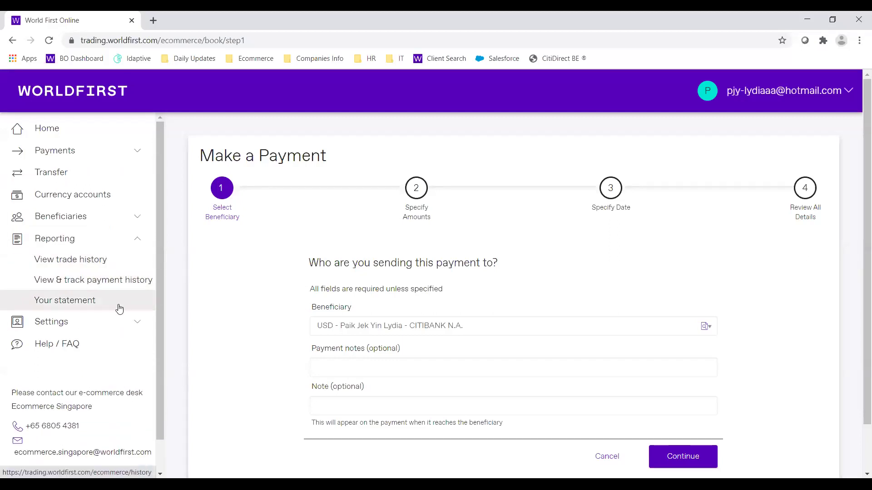
# - Load the CITISGSG account statement for 2019-03-28 to 2020-07-14
pyautogui.click(79, 307)
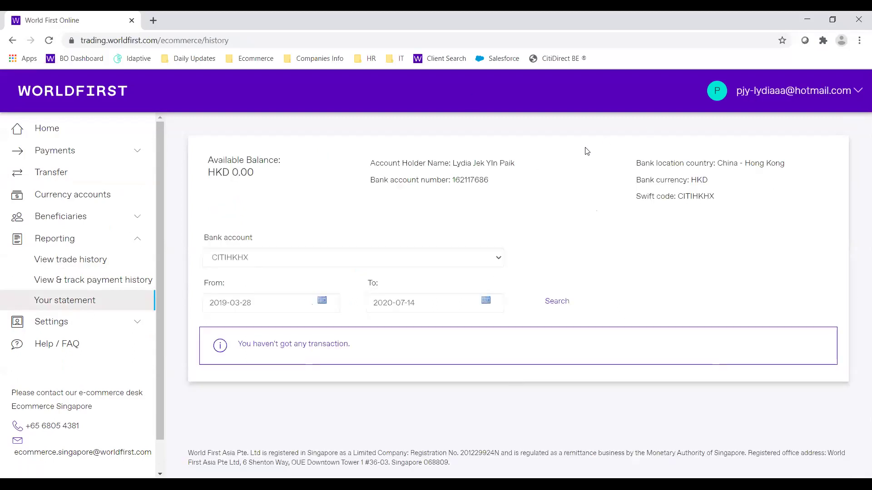
pyautogui.click(486, 256)
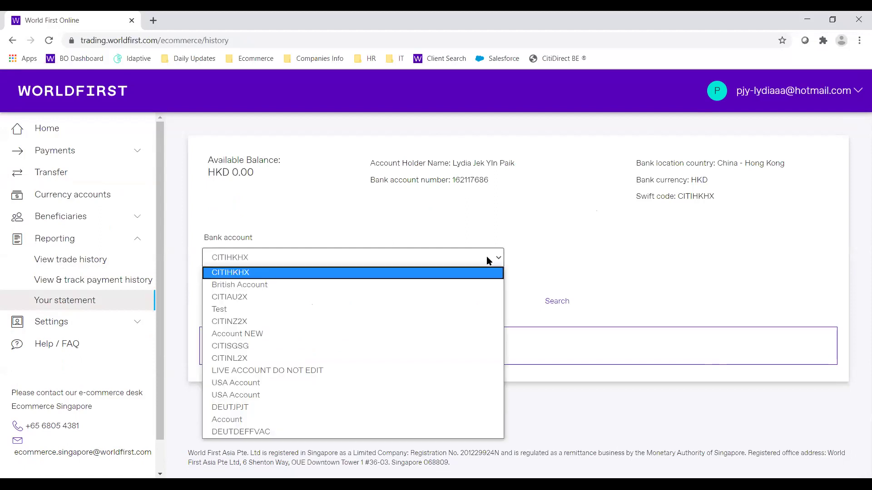
pyautogui.click(466, 345)
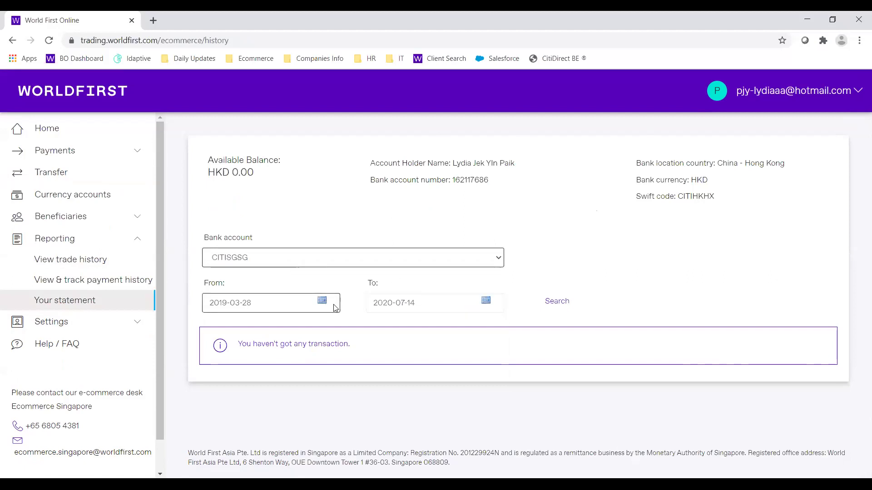
pyautogui.click(571, 309)
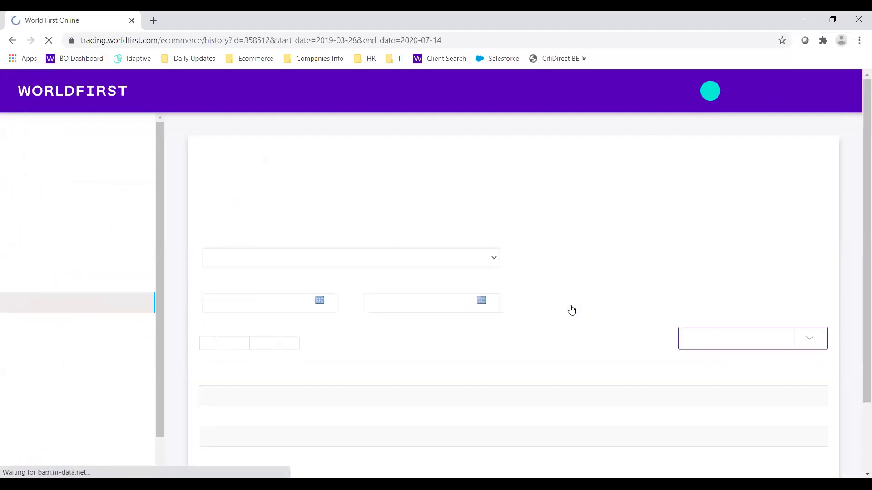
pyautogui.scroll(-2, 408, 337)
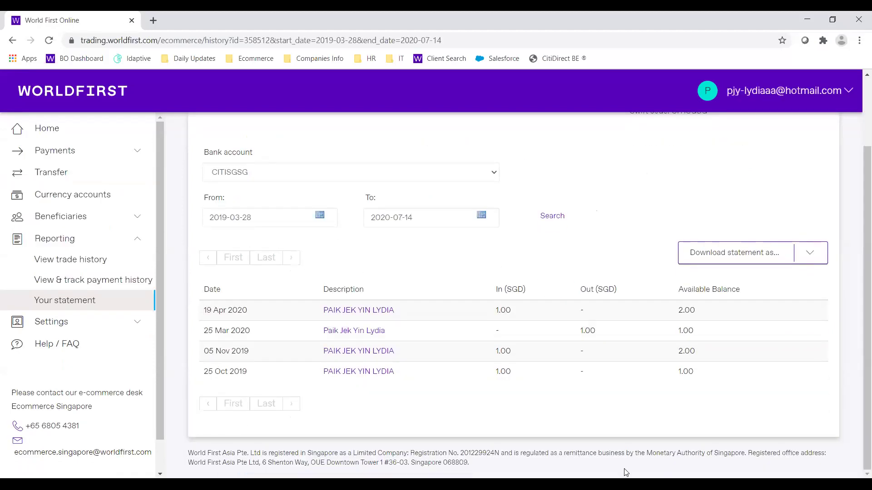
# - Check the Download statement as… formats and close the list without choosing one
pyautogui.click(808, 256)
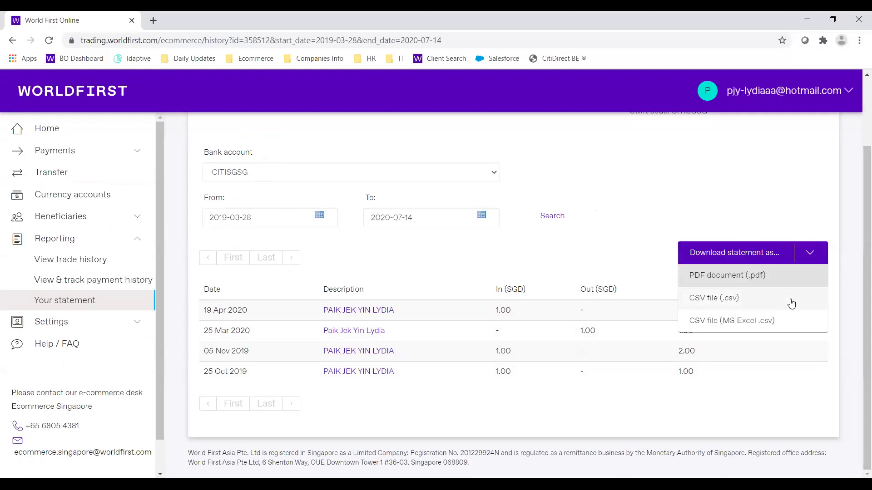
pyautogui.click(625, 235)
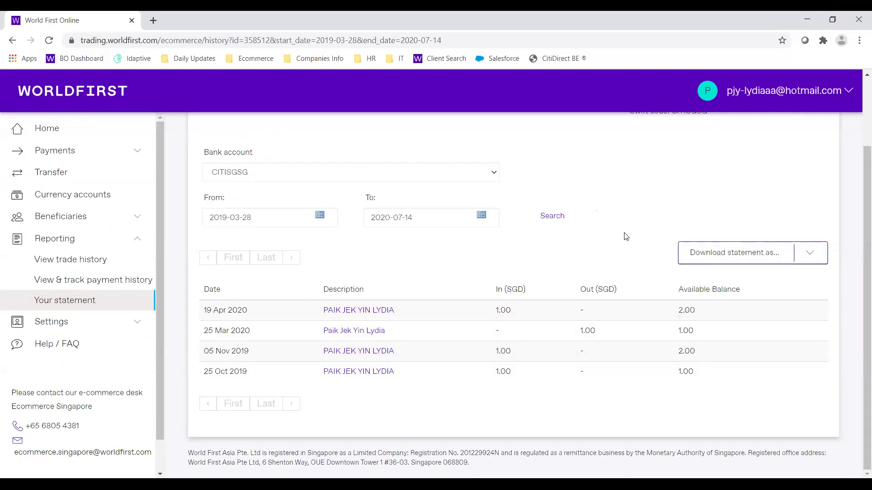
pyautogui.scroll(2, 626, 236)
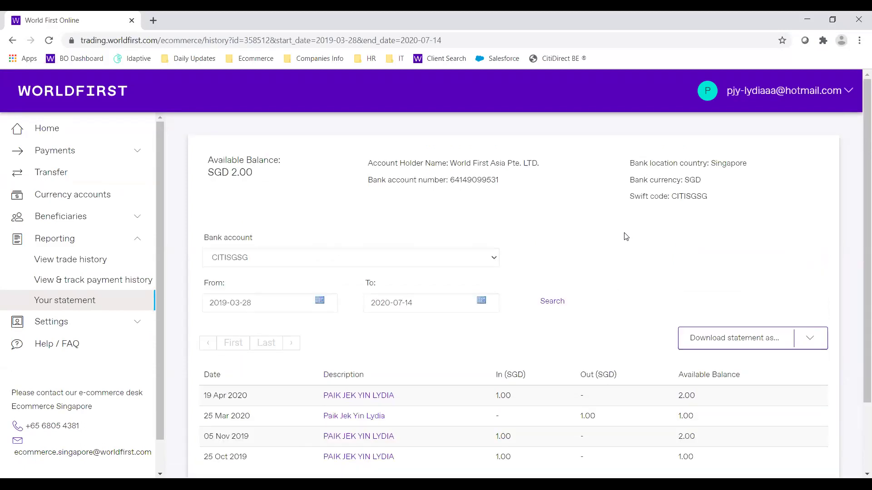